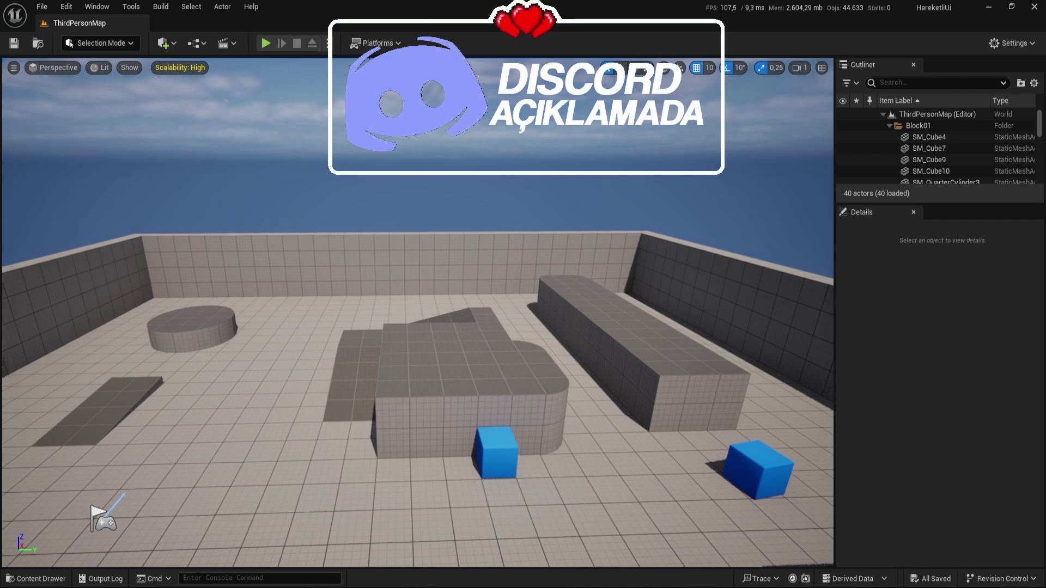
- Create a User Widget-based Widget Blueprint named WBP_Deneme in the Content folder and open it
{"action": "key", "text": "ctrl+space"}
{"action": "right_click", "coordinate": [486, 484]}
{"action": "mouse_move", "coordinate": [559, 460]}
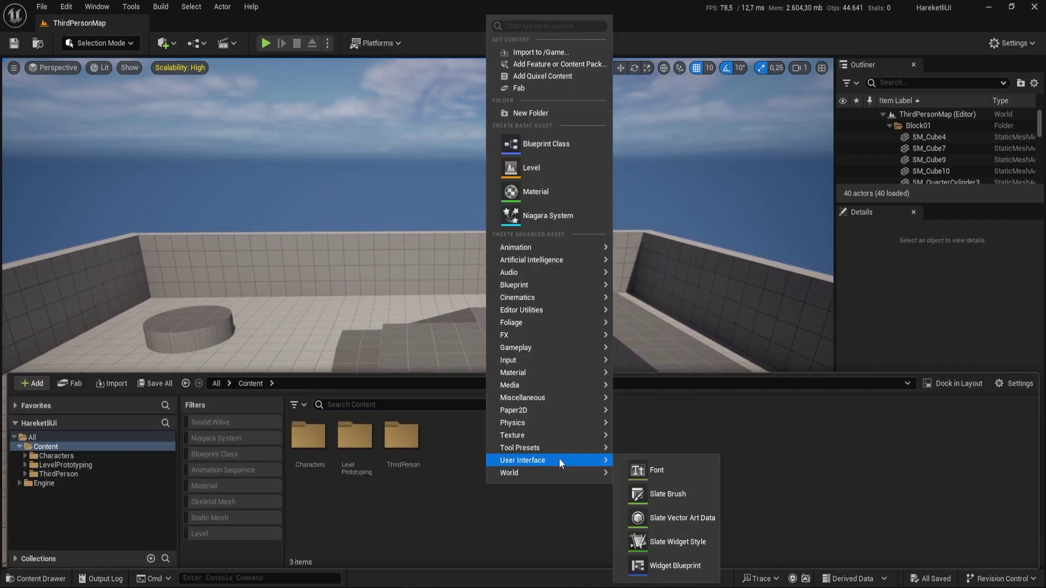
{"action": "left_click", "coordinate": [643, 567]}
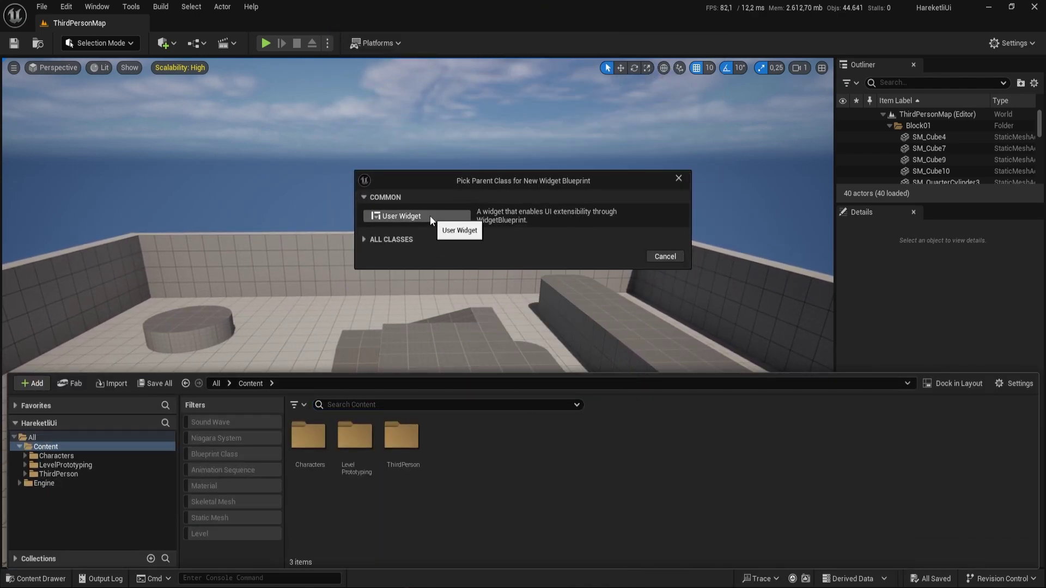
{"action": "left_click", "coordinate": [430, 216]}
{"action": "type", "text": "WBP_De"}
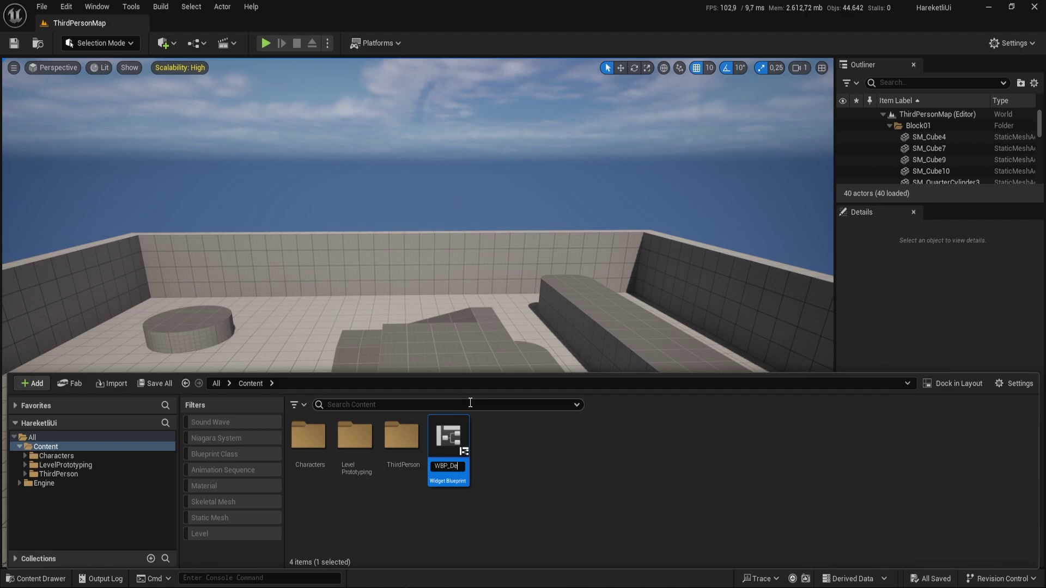
{"action": "key", "text": "Return"}
{"action": "key", "text": "Return"}
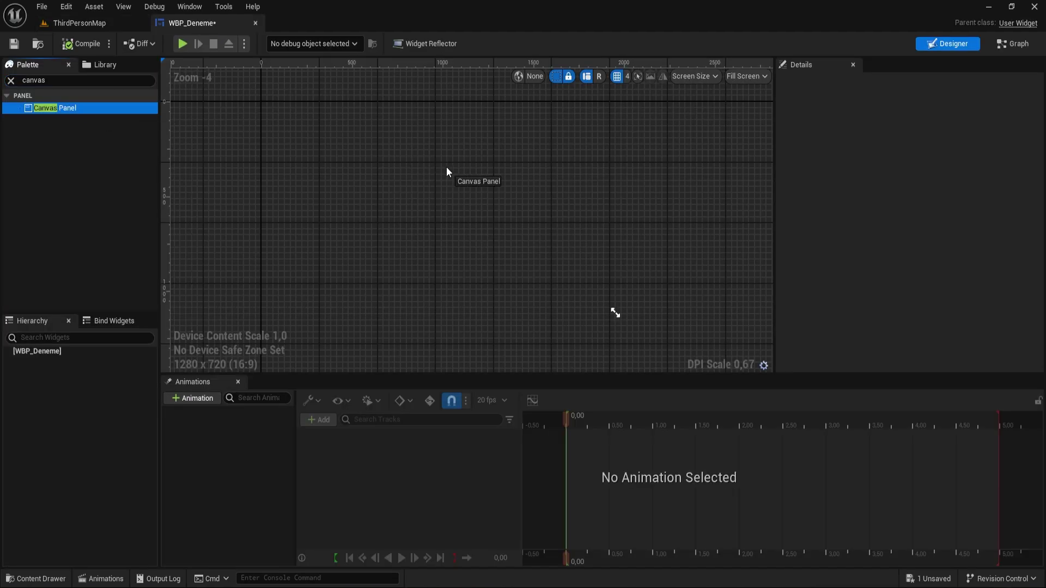
- Add a Canvas Panel root, then place a Text Block, a Button and an Image on it
{"action": "left_click_drag", "start_coordinate": [54, 112], "coordinate": [447, 167]}
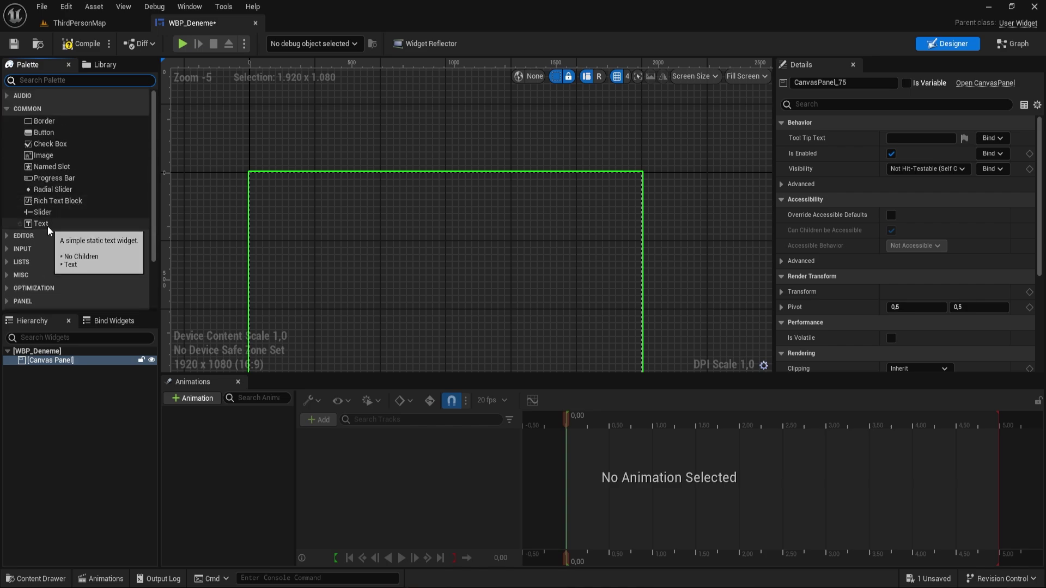
{"action": "mouse_move", "coordinate": [47, 226]}
{"action": "left_mouse_down"}
{"action": "mouse_move", "coordinate": [198, 216]}
{"action": "mouse_move", "coordinate": [387, 254]}
{"action": "left_mouse_up"}
{"action": "scroll", "coordinate": [393, 251], "scroll_direction": "up", "scroll_amount": 6}
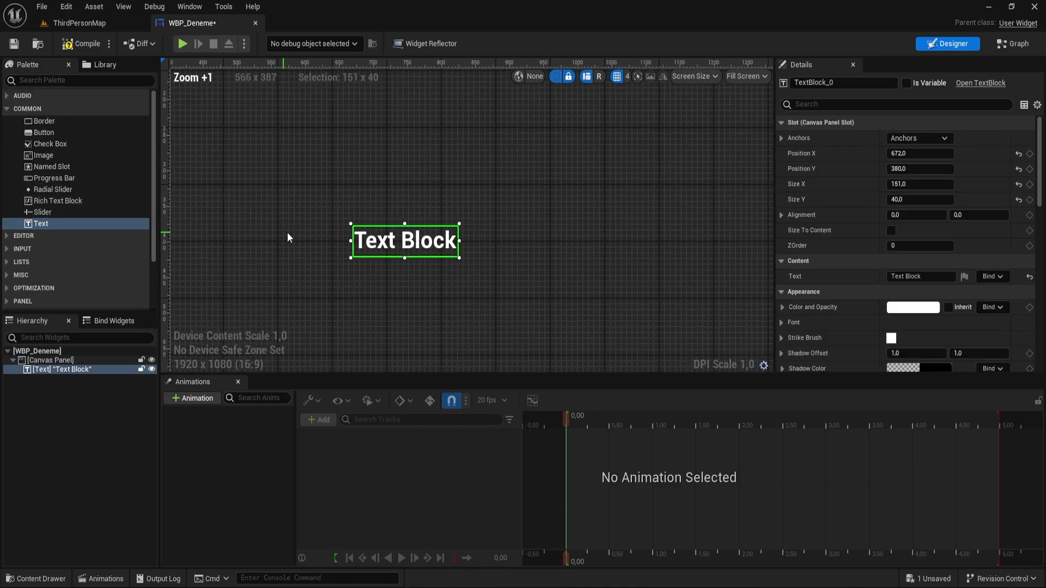
{"action": "scroll", "coordinate": [294, 248], "scroll_direction": "down", "scroll_amount": 4}
{"action": "left_click_drag", "start_coordinate": [43, 133], "coordinate": [467, 239]}
{"action": "mouse_move", "coordinate": [43, 155]}
{"action": "left_mouse_down"}
{"action": "mouse_move", "coordinate": [610, 218]}
{"action": "mouse_move", "coordinate": [630, 244]}
{"action": "left_mouse_up"}
- Apply the yuvarlak_logo texture to the image and save WBP_Deneme
{"action": "key", "text": "ctrl+space"}
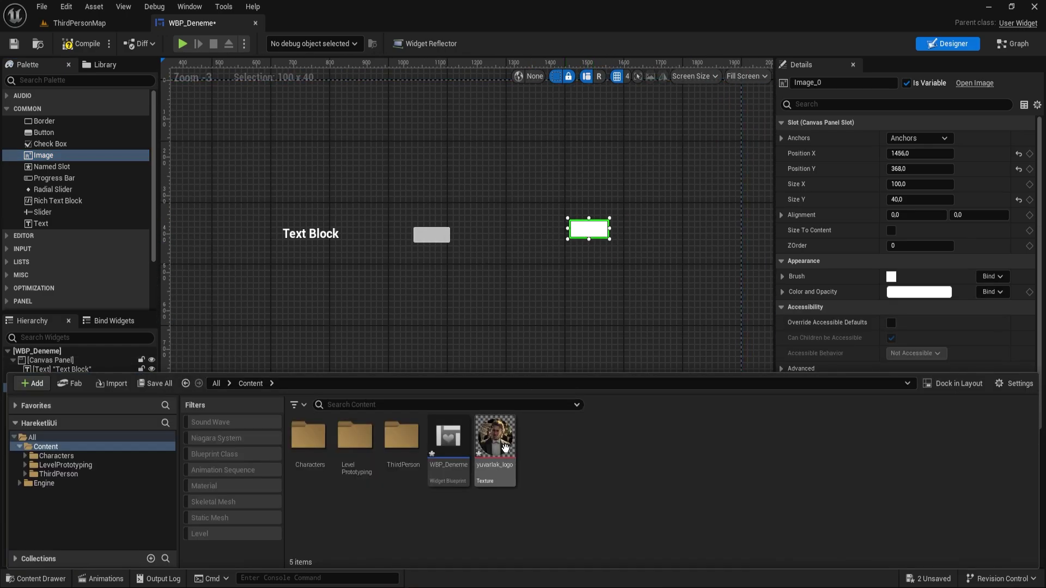
{"action": "left_click_drag", "start_coordinate": [611, 307], "coordinate": [603, 334]}
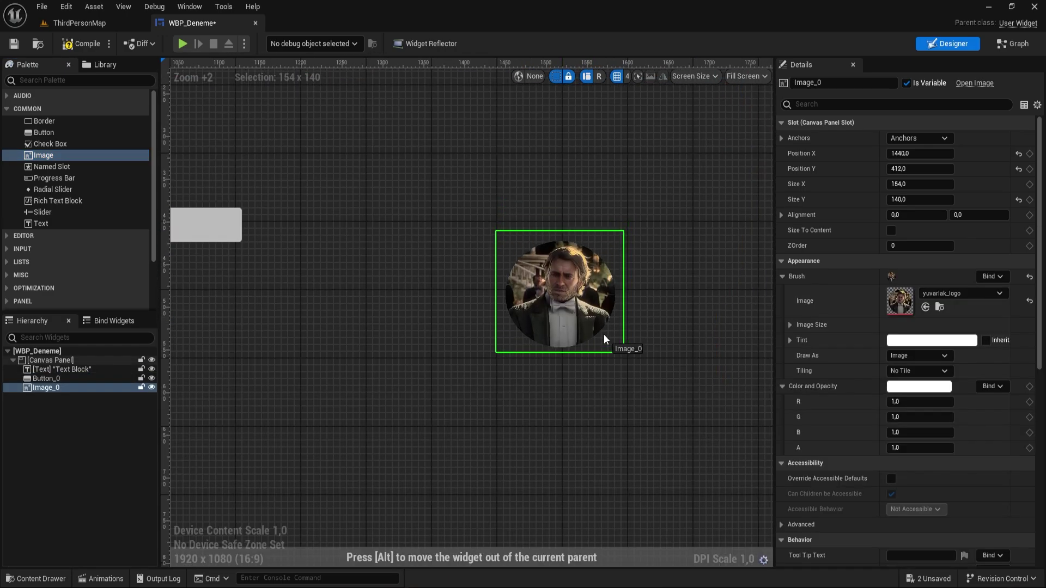
{"action": "key", "text": "ctrl+s"}
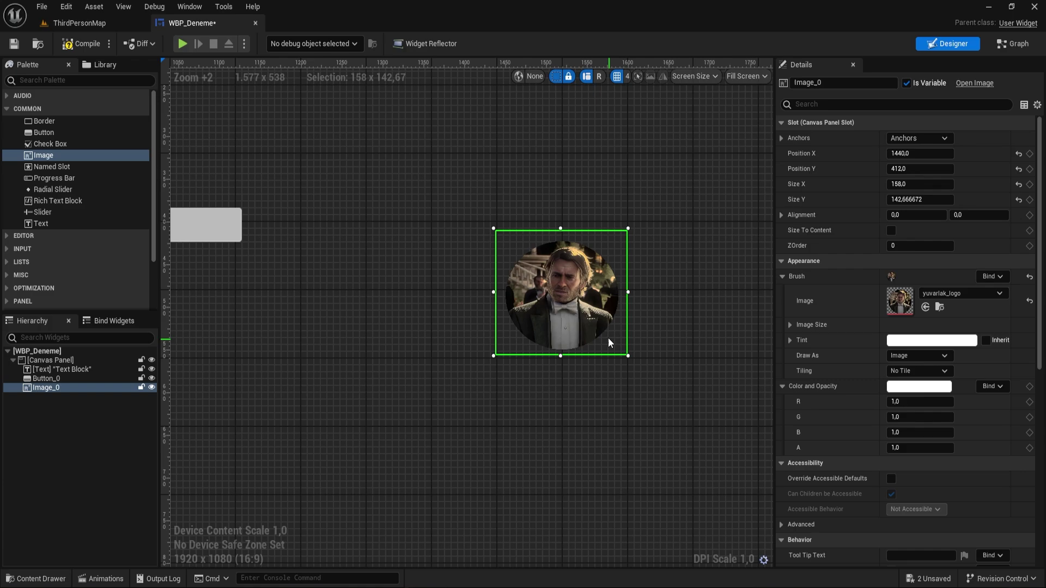
{"action": "scroll", "coordinate": [608, 338], "scroll_direction": "down", "scroll_amount": 2}
{"action": "left_click", "coordinate": [540, 396]}
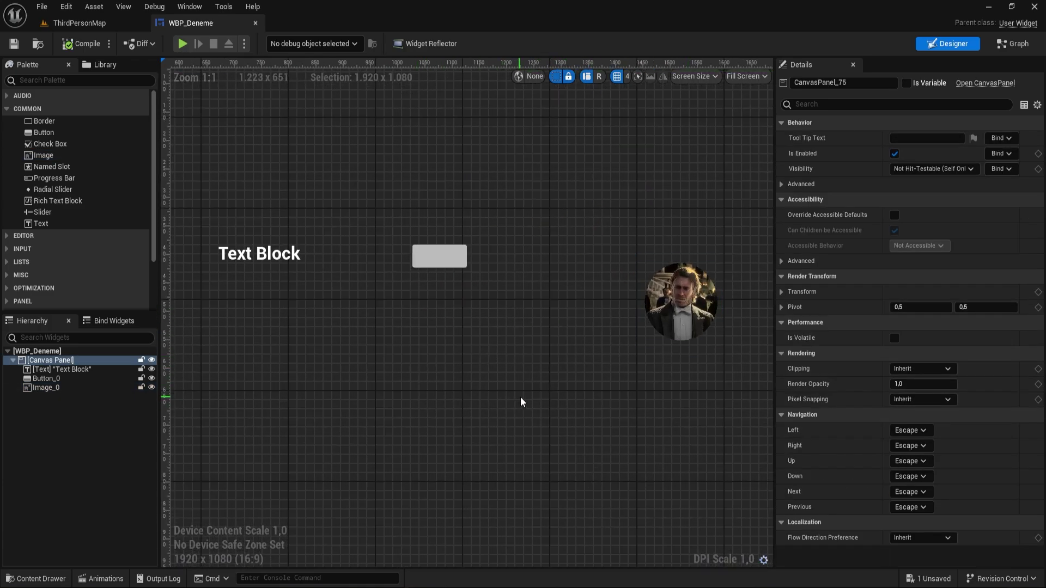
{"action": "right_click_drag", "start_coordinate": [521, 402], "coordinate": [444, 413]}
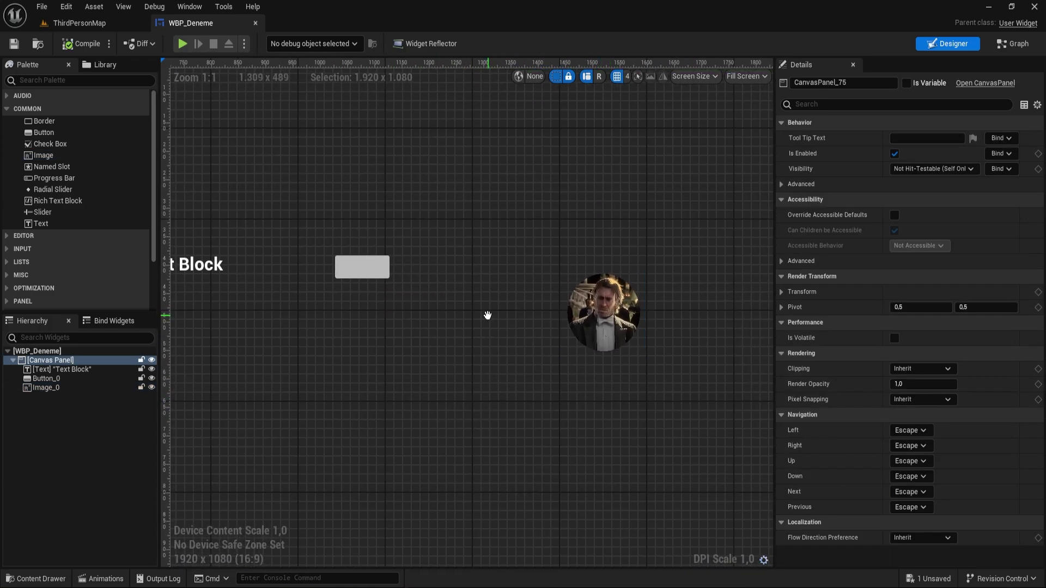
{"action": "right_click_drag", "start_coordinate": [488, 316], "coordinate": [462, 335]}
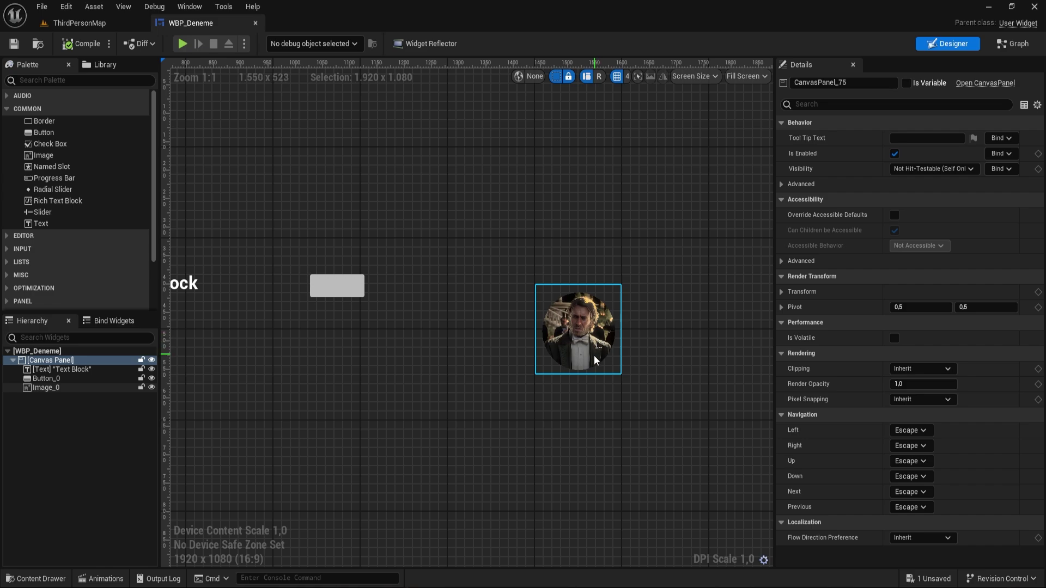
- Show the Animations panel, add an animation named ArthurAnim, and select Image_0
{"action": "left_click", "coordinate": [200, 7]}
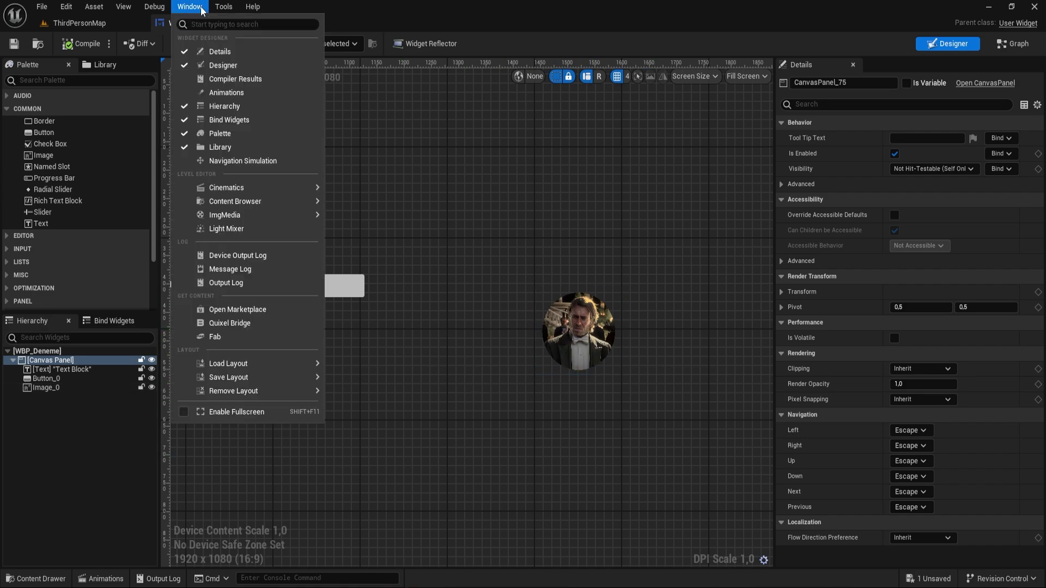
{"action": "left_click", "coordinate": [226, 93]}
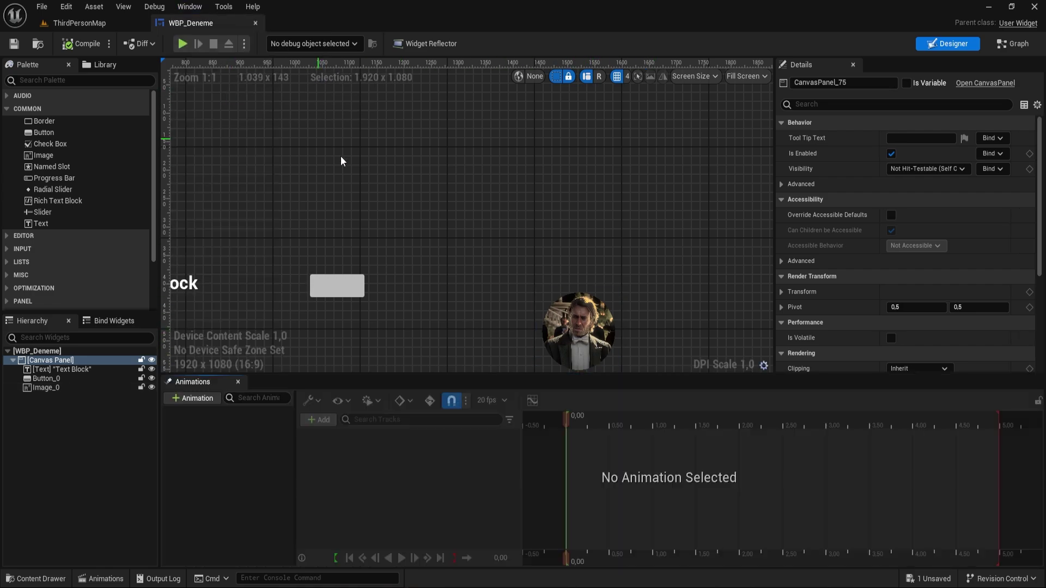
{"action": "left_click", "coordinate": [205, 399]}
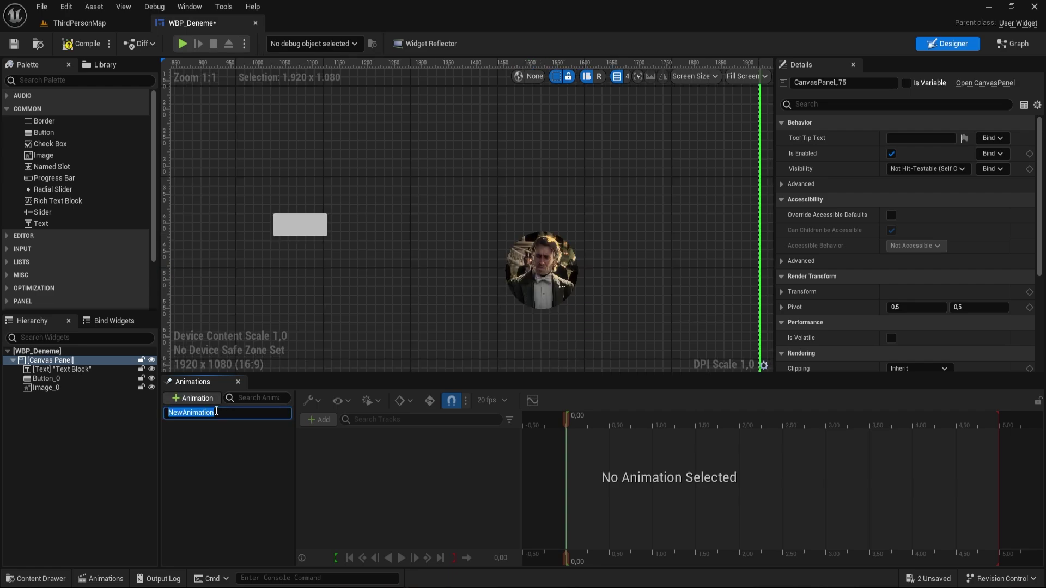
{"action": "type", "text": "ArthurAnim"}
{"action": "key", "text": "Return"}
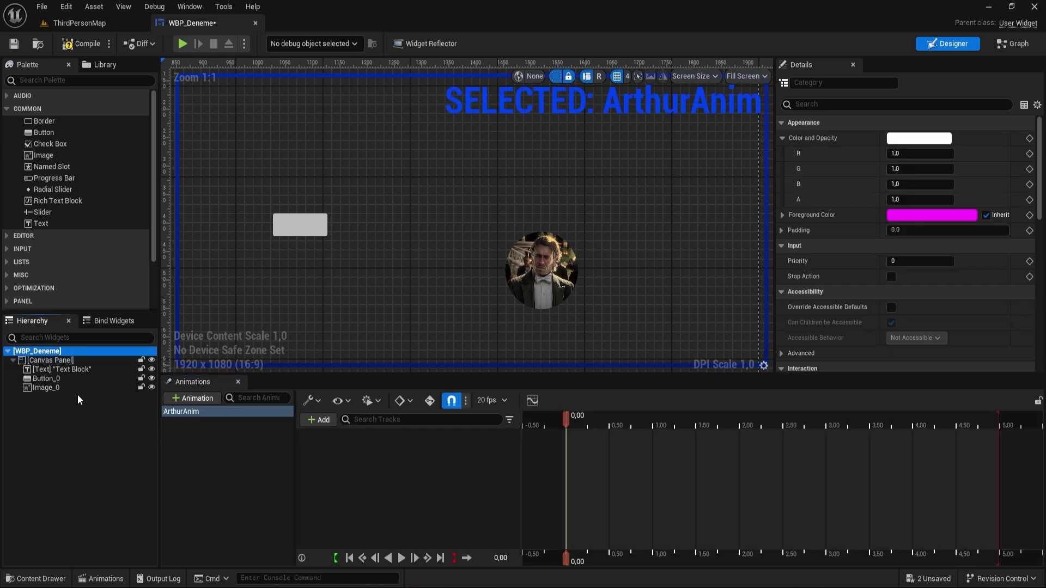
{"action": "left_click", "coordinate": [78, 390]}
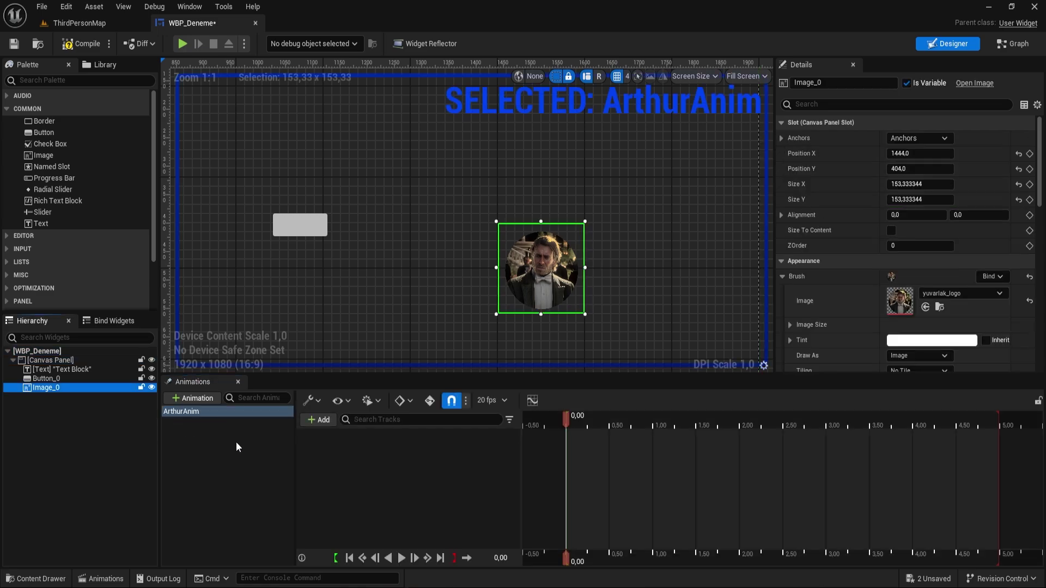
- Add an Image_0 track with a Transform property and stretch its section to end at 1.00 s
{"action": "left_click", "coordinate": [324, 421]}
{"action": "left_click", "coordinate": [352, 438]}
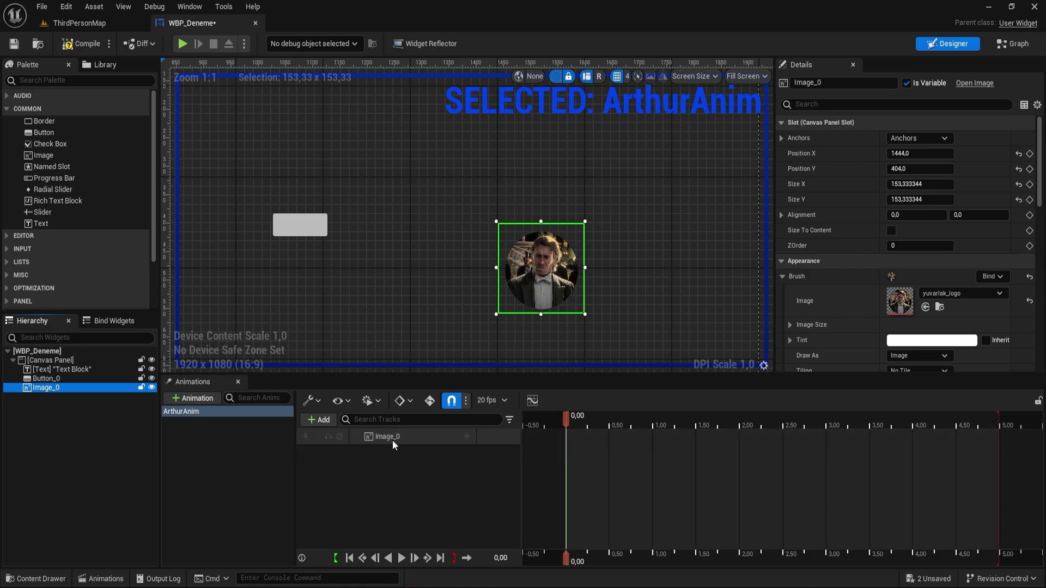
{"action": "left_click", "coordinate": [466, 437]}
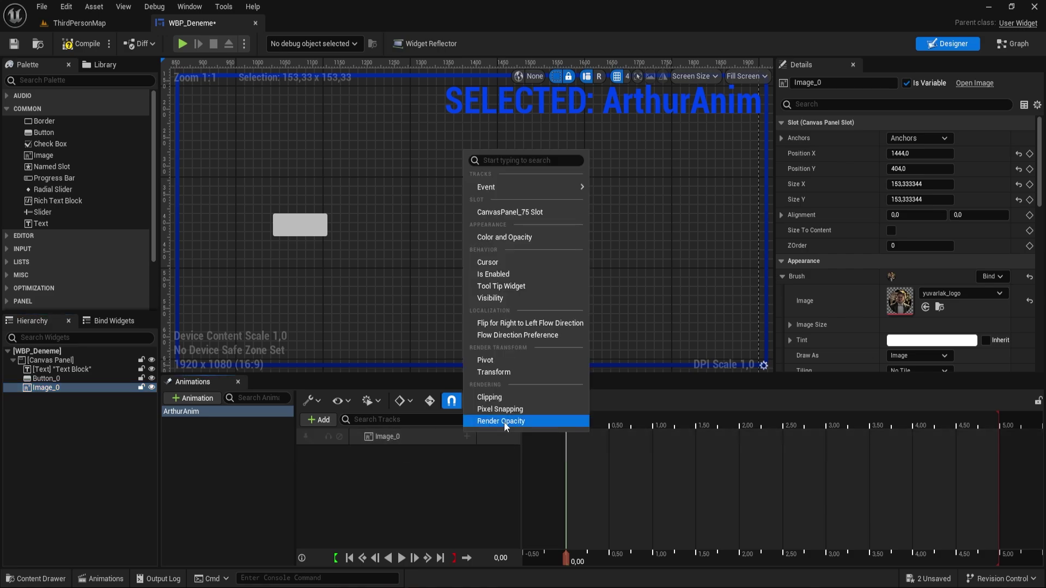
{"action": "key", "text": "Escape"}
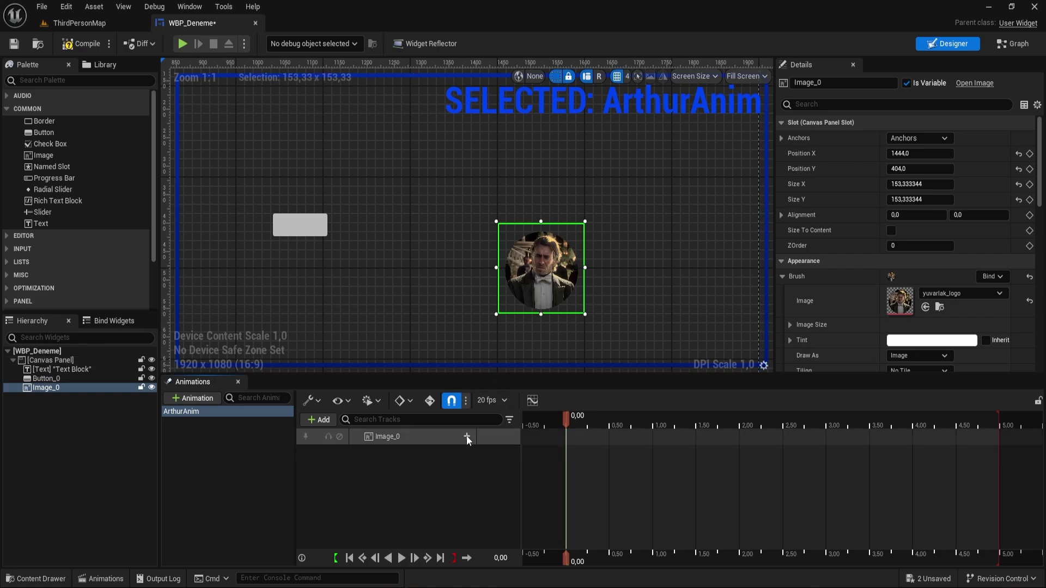
{"action": "left_click", "coordinate": [467, 436]}
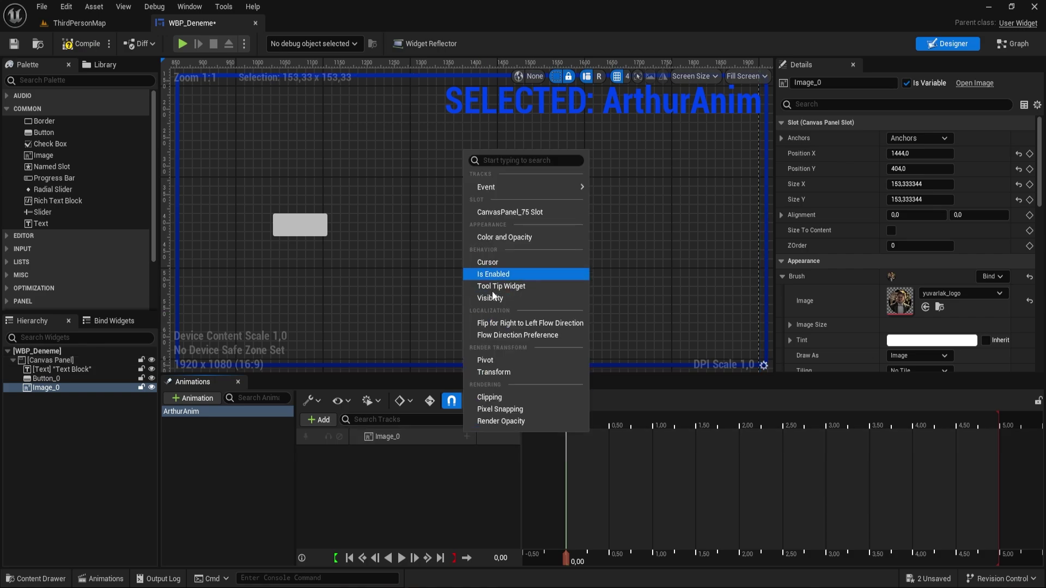
{"action": "left_click", "coordinate": [515, 371]}
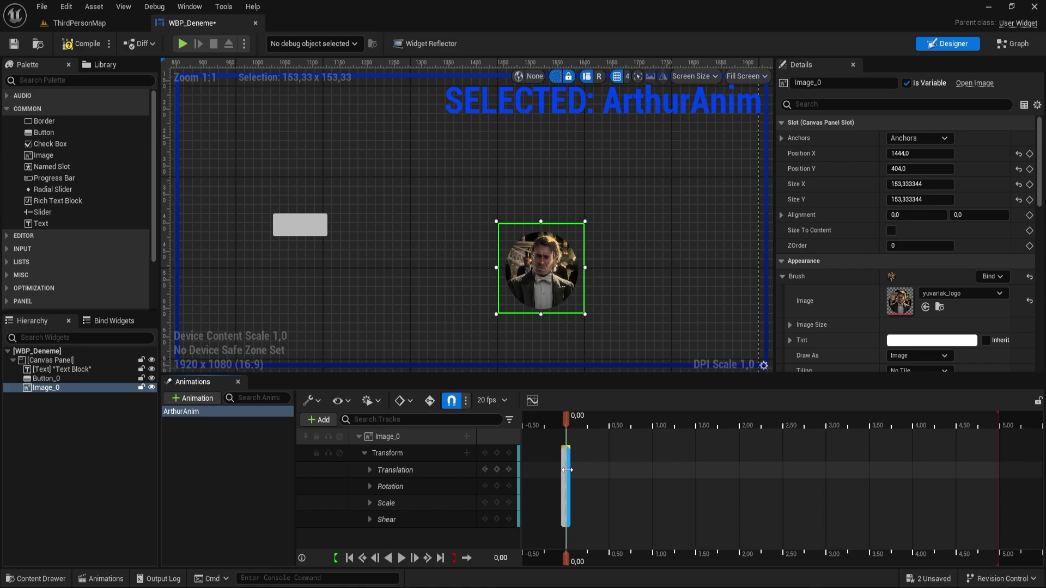
{"action": "left_click_drag", "start_coordinate": [571, 466], "coordinate": [629, 467]}
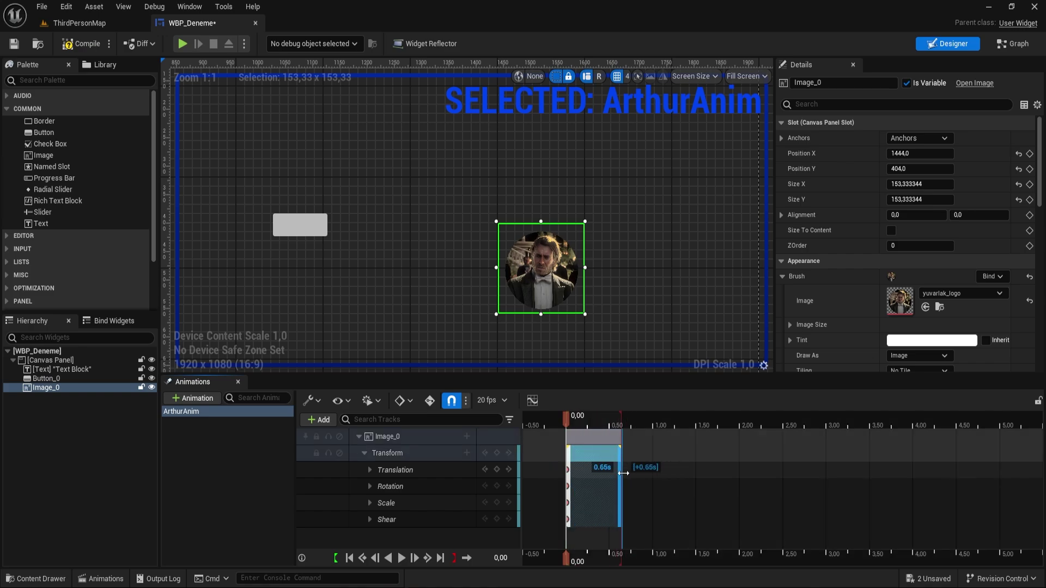
{"action": "left_click_drag", "start_coordinate": [631, 468], "coordinate": [656, 471]}
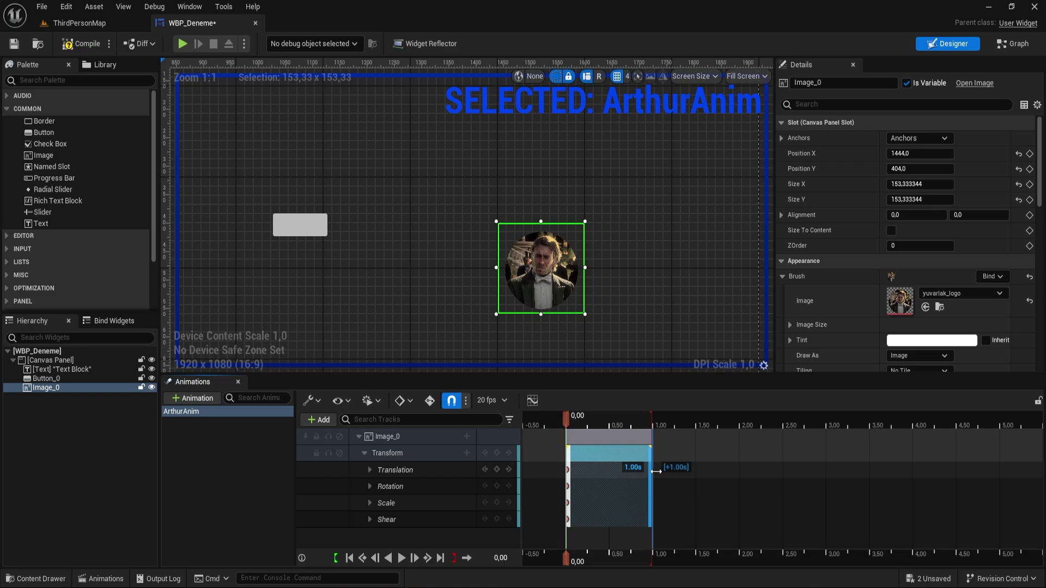
{"action": "left_click_drag", "start_coordinate": [655, 470], "coordinate": [657, 472]}
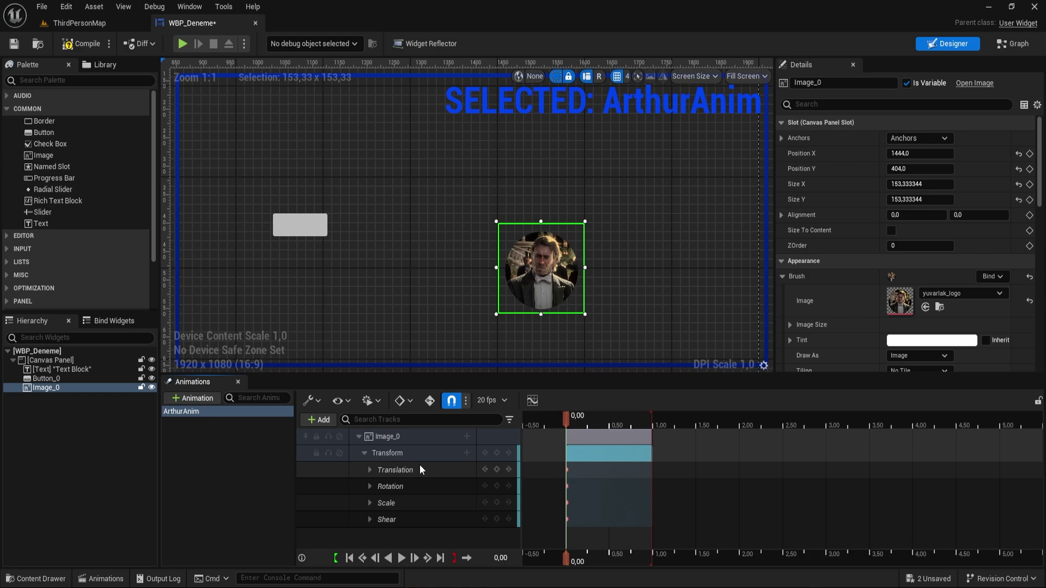
- Key Image_0 translation X 200, Y 50 at 0.05 s and X 0, Y 0 at 0.10 s
{"action": "left_click", "coordinate": [370, 470]}
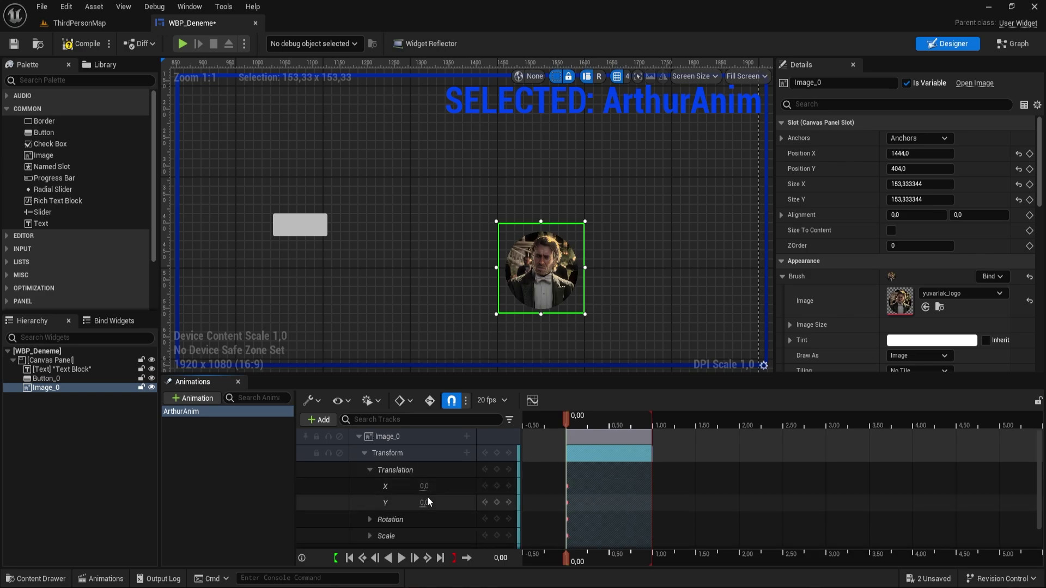
{"action": "scroll", "coordinate": [540, 483], "scroll_direction": "down", "scroll_amount": 1}
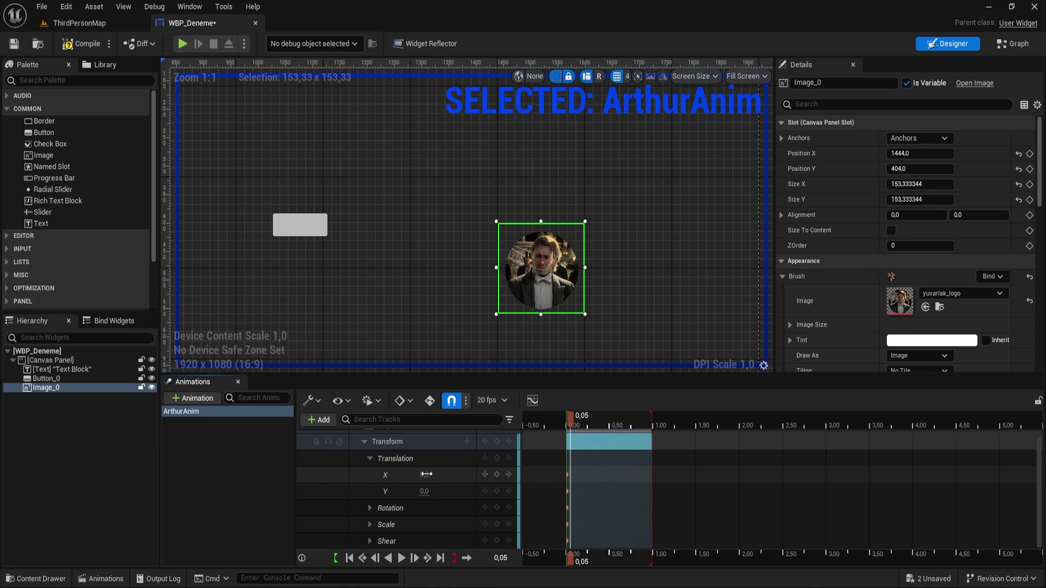
{"action": "left_click_drag", "start_coordinate": [426, 475], "coordinate": [568, 476]}
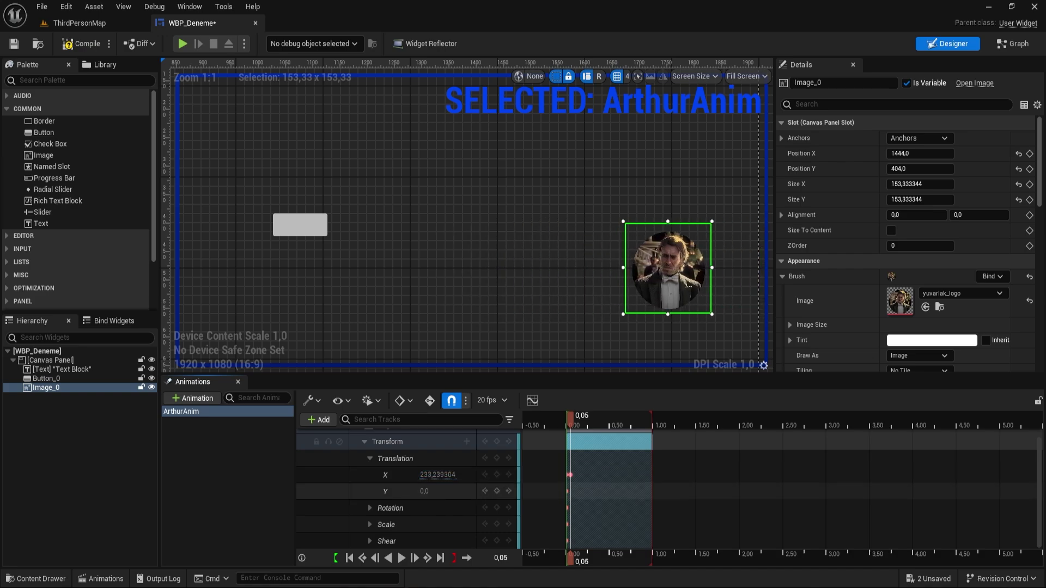
{"action": "left_click_drag", "start_coordinate": [424, 492], "coordinate": [463, 492]}
{"action": "left_click", "coordinate": [434, 474]}
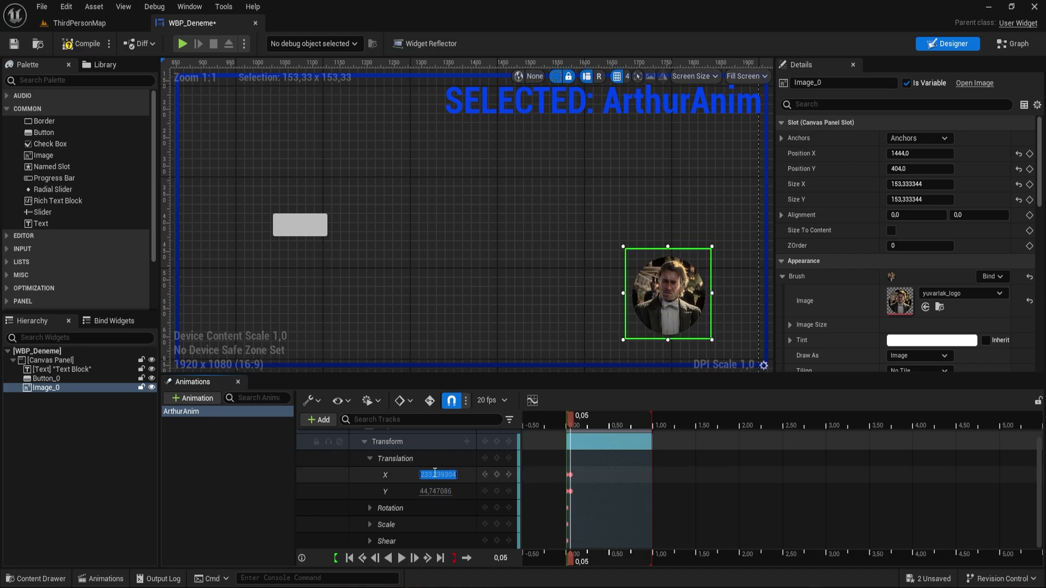
{"action": "left_click", "coordinate": [578, 426]}
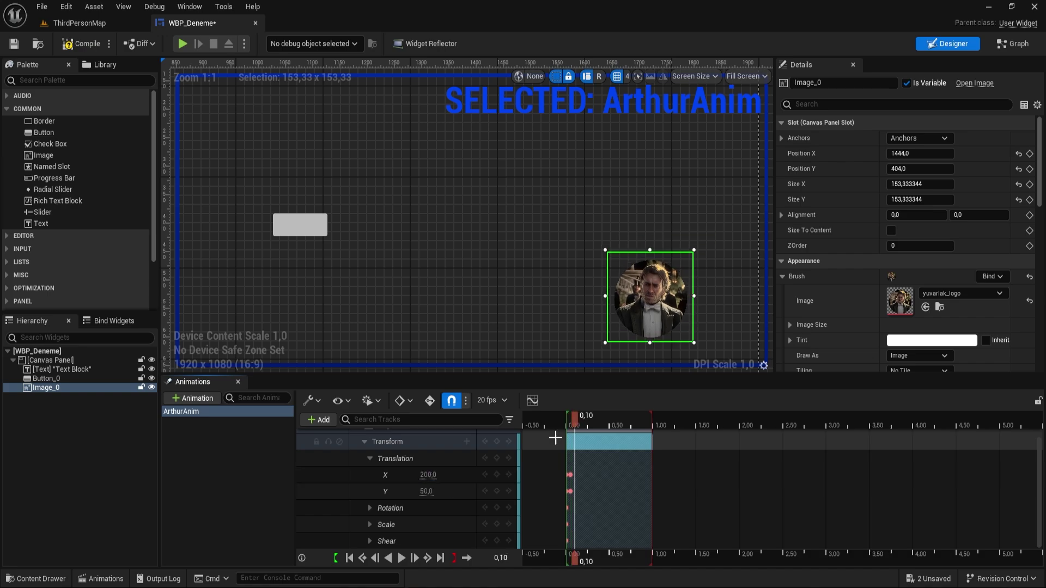
{"action": "type", "text": "0"}
{"action": "key", "text": "Return"}
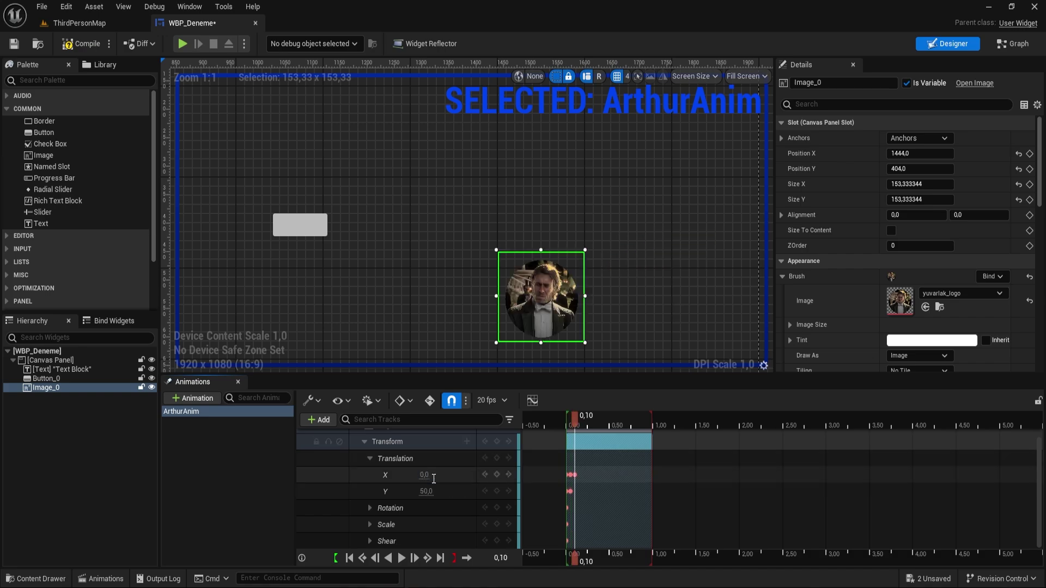
{"action": "left_click", "coordinate": [425, 491]}
{"action": "type", "text": "0"}
{"action": "key", "text": "Return"}
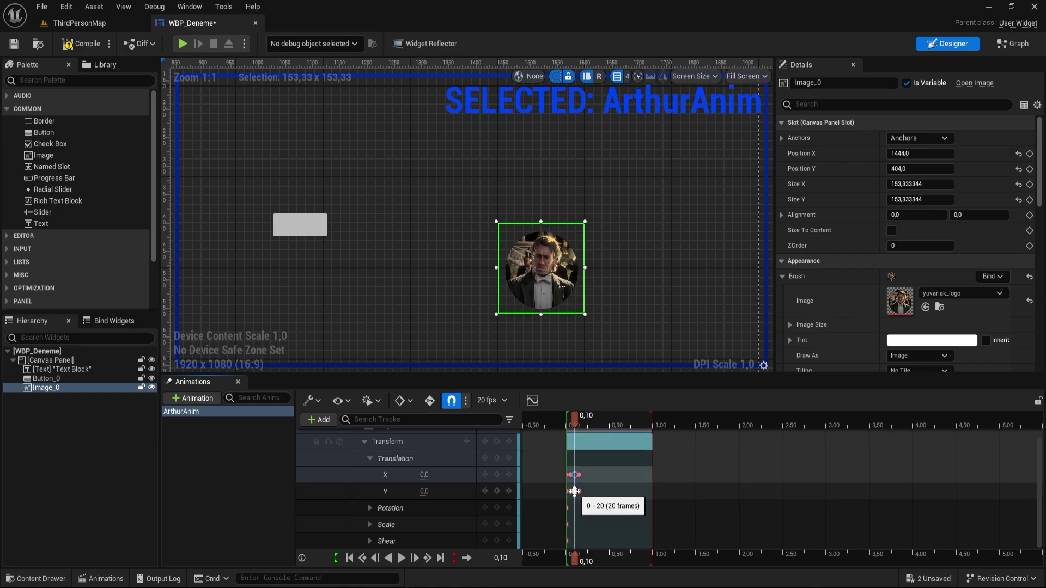
- Scrub the ArthurAnim timeline and play it to preview the slide
{"action": "left_click", "coordinate": [572, 474]}
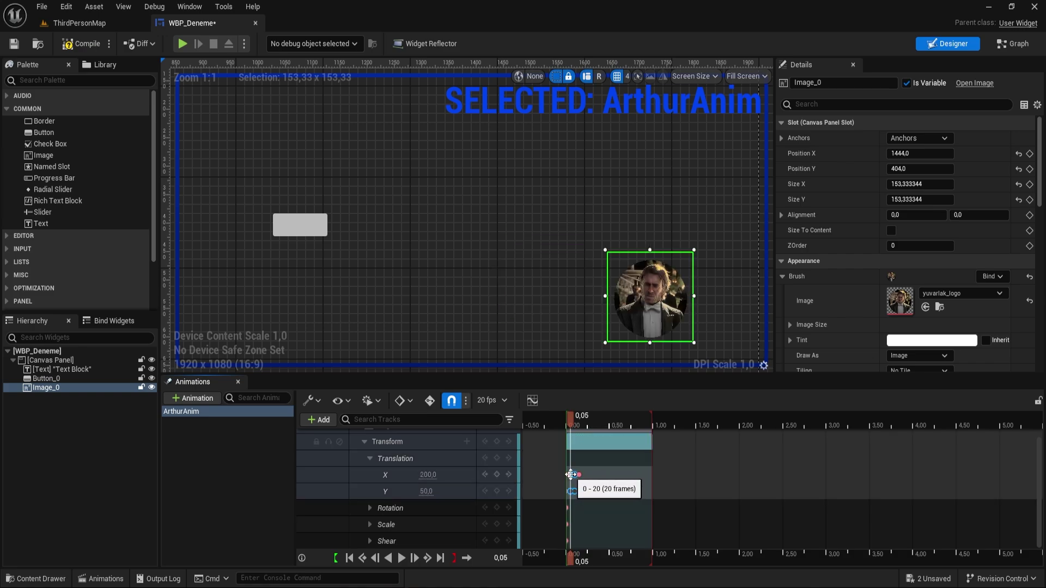
{"action": "left_click_drag", "start_coordinate": [567, 418], "coordinate": [582, 422]}
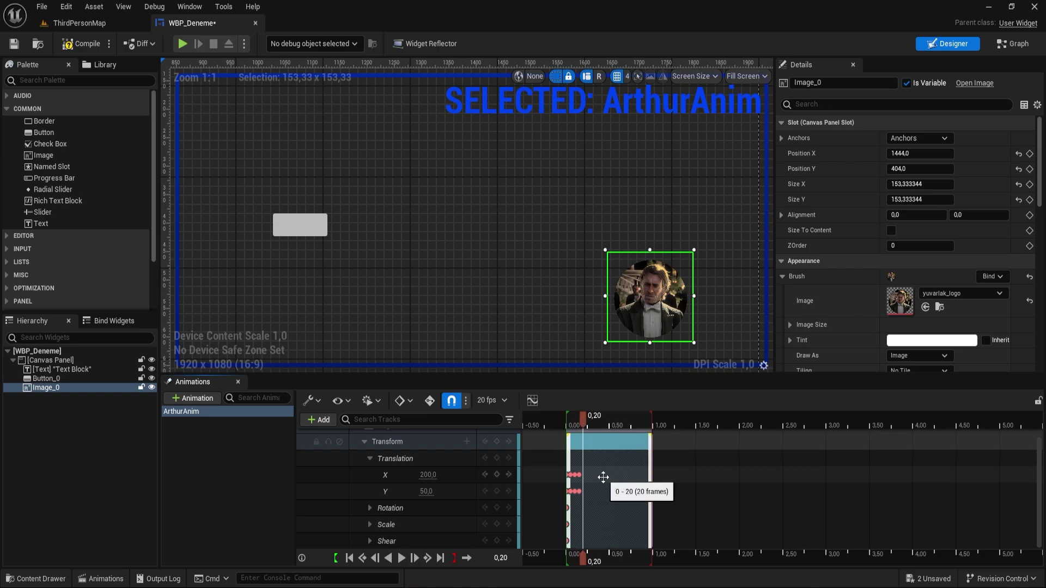
{"action": "left_click", "coordinate": [595, 423]}
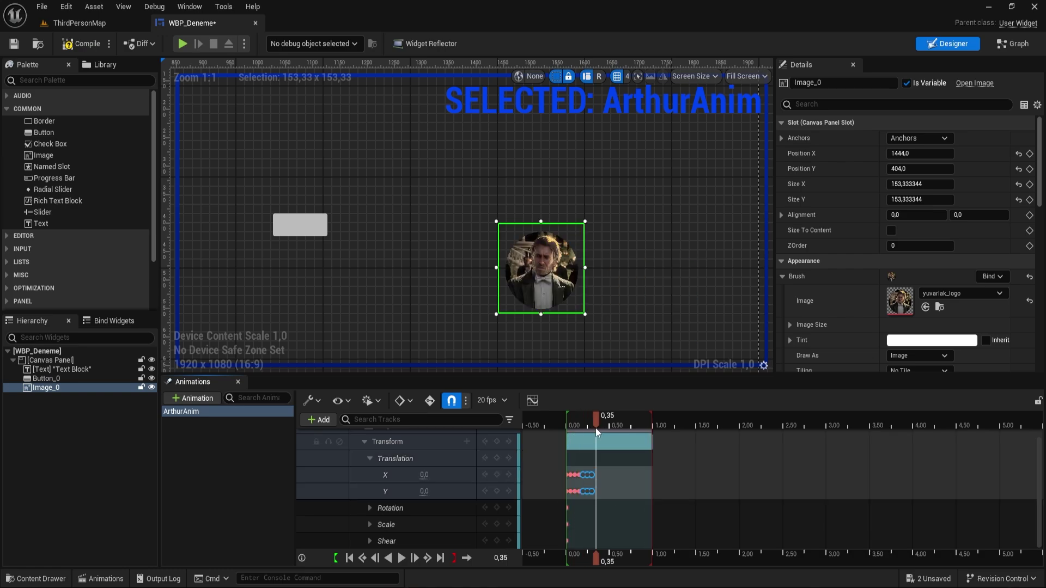
{"action": "left_click_drag", "start_coordinate": [595, 430], "coordinate": [620, 430]}
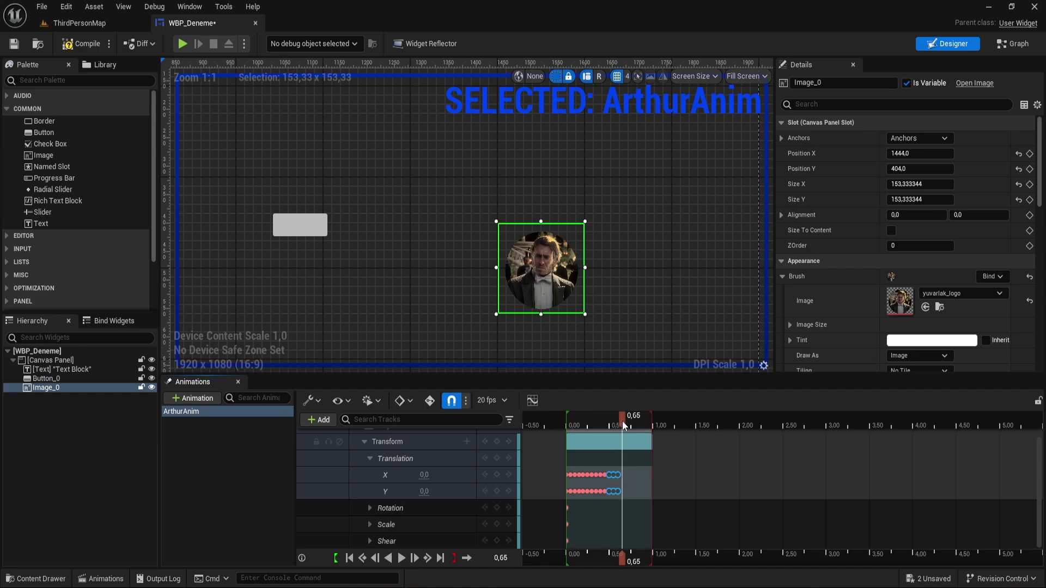
{"action": "left_click", "coordinate": [401, 558]}
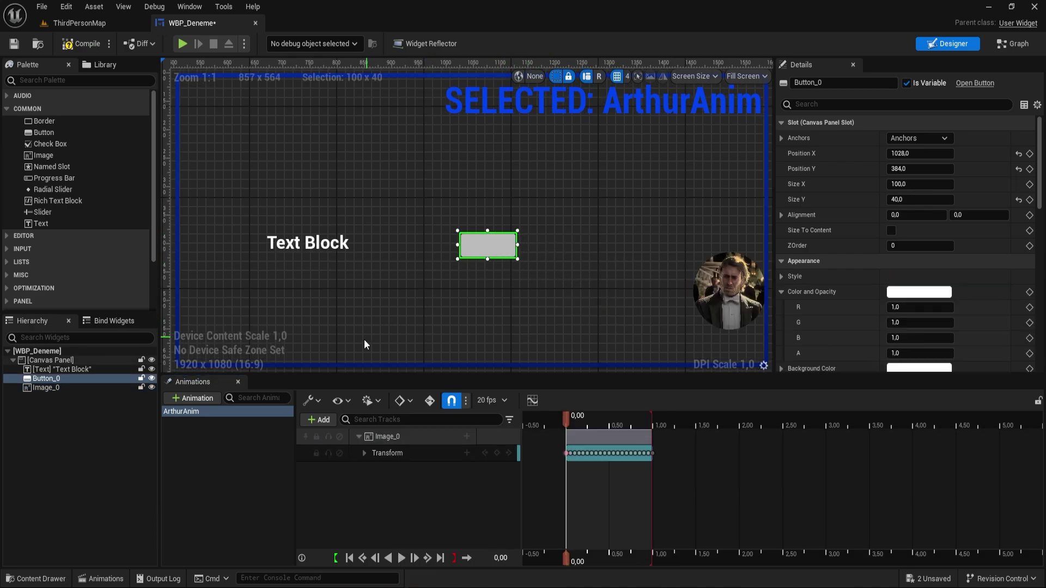
- Create ButonAnim with a Button_0 Background Color track, lowering red and blue at 0.05 s
{"action": "left_click", "coordinate": [211, 400]}
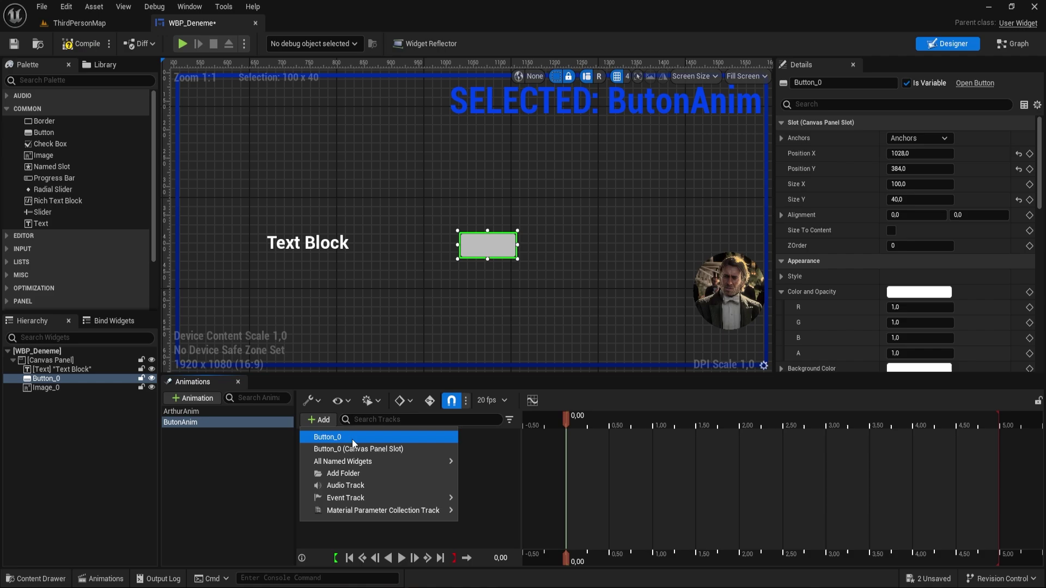
{"action": "left_click", "coordinate": [352, 439]}
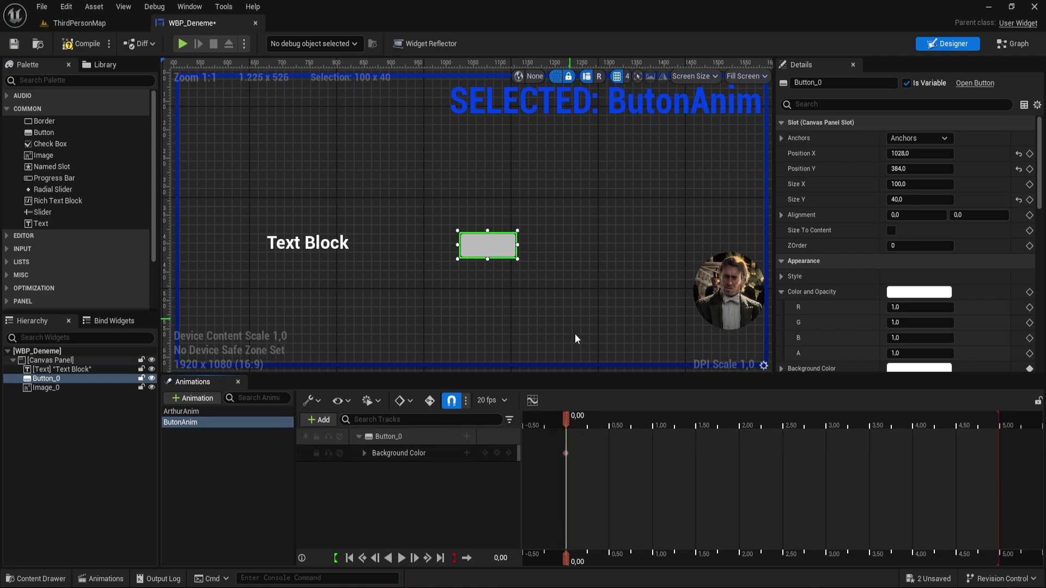
{"action": "left_click", "coordinate": [466, 436]}
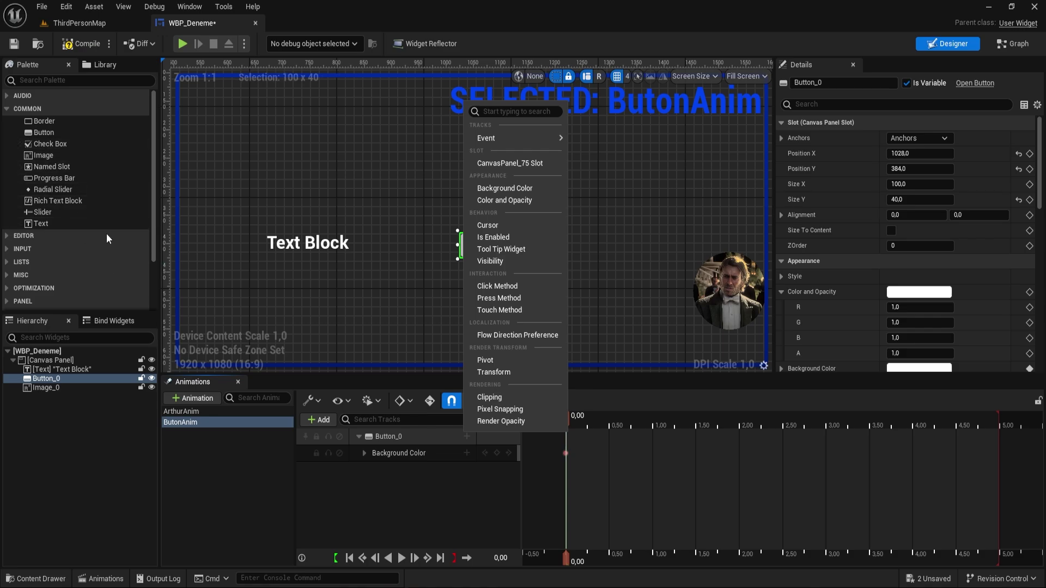
{"action": "left_click", "coordinate": [364, 455]}
{"action": "left_click_drag", "start_coordinate": [568, 478], "coordinate": [580, 478]}
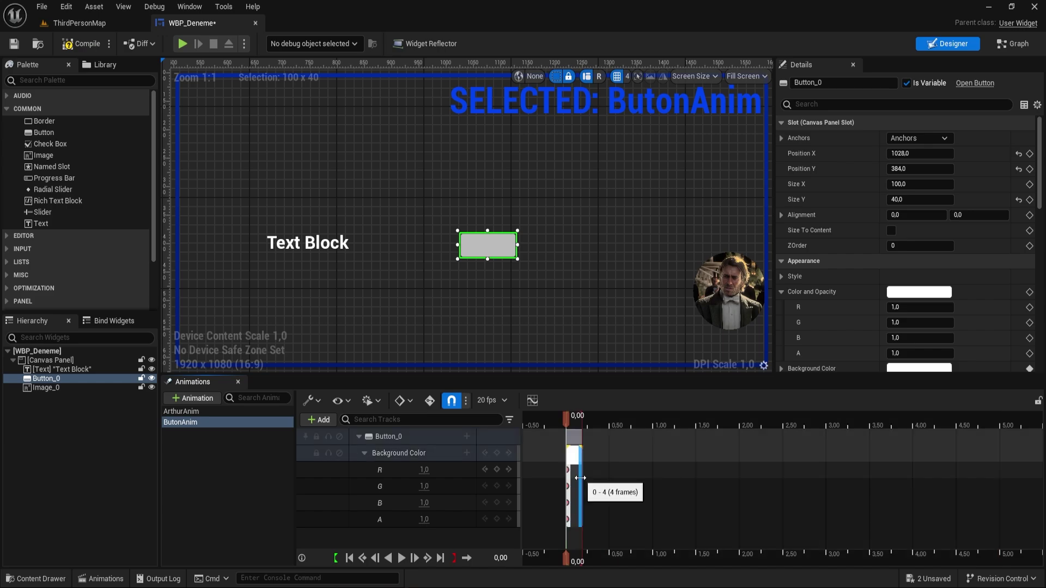
{"action": "left_click", "coordinate": [569, 420]}
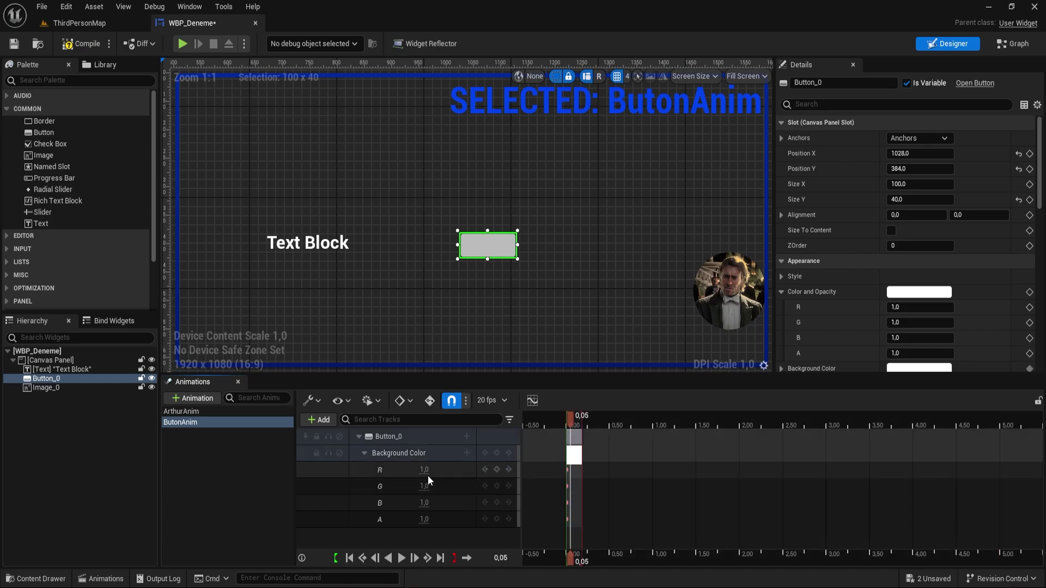
{"action": "left_click_drag", "start_coordinate": [425, 468], "coordinate": [512, 483]}
{"action": "mouse_move", "coordinate": [569, 424]}
{"action": "left_mouse_down"}
{"action": "mouse_move", "coordinate": [583, 423]}
{"action": "mouse_move", "coordinate": [566, 423]}
{"action": "left_mouse_up"}
{"action": "left_click", "coordinate": [402, 558]}
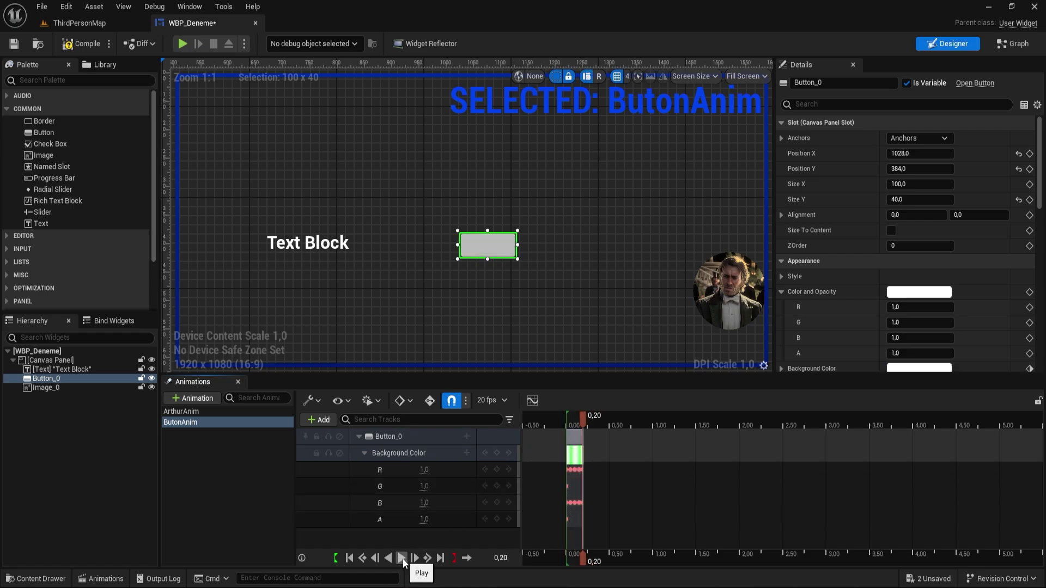
- Create TextAnim with TextBlock_0 Transform and Color and Opacity tracks
{"action": "left_click", "coordinate": [184, 403]}
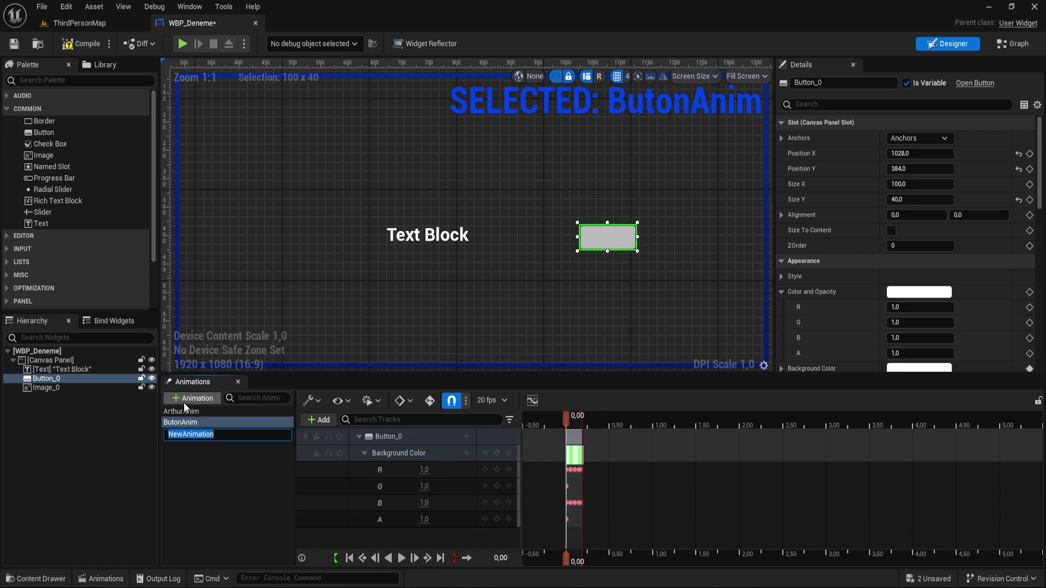
{"action": "type", "text": "TextAnim"}
{"action": "key", "text": "Return"}
{"action": "left_click", "coordinate": [188, 434]}
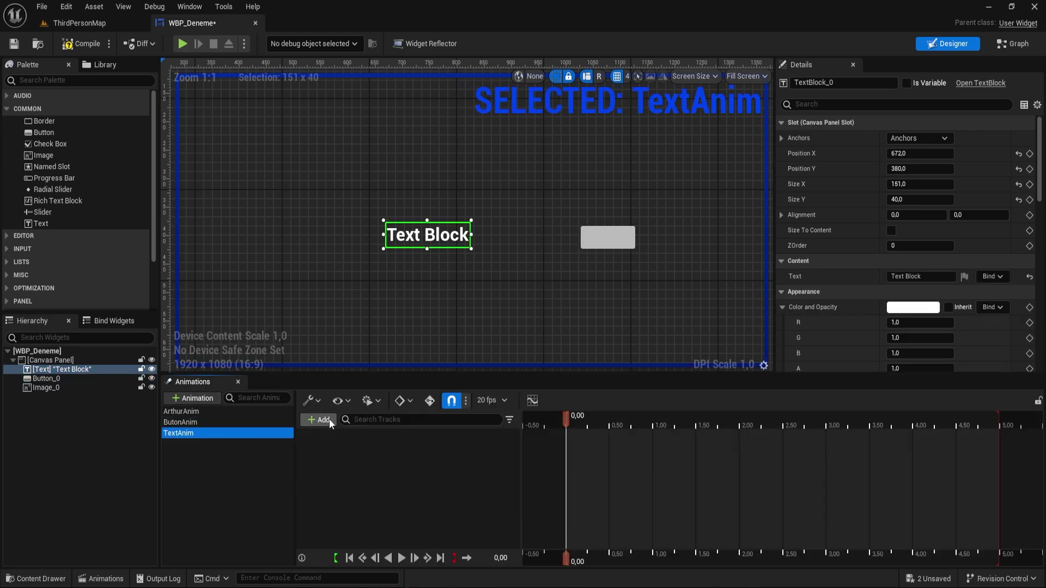
{"action": "left_click", "coordinate": [329, 419]}
{"action": "left_click", "coordinate": [341, 436]}
{"action": "left_click", "coordinate": [467, 436]}
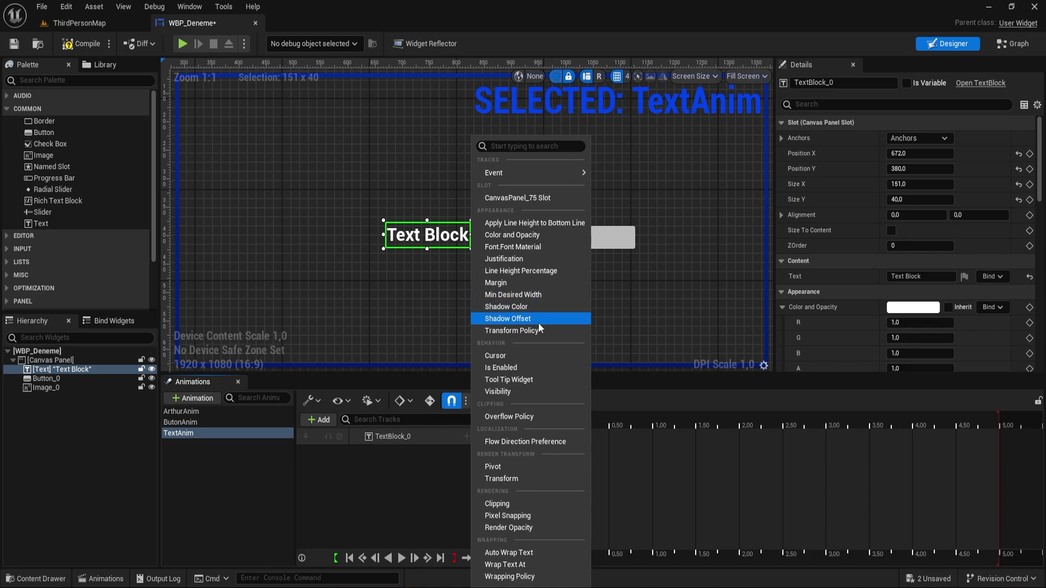
{"action": "left_click", "coordinate": [529, 479]}
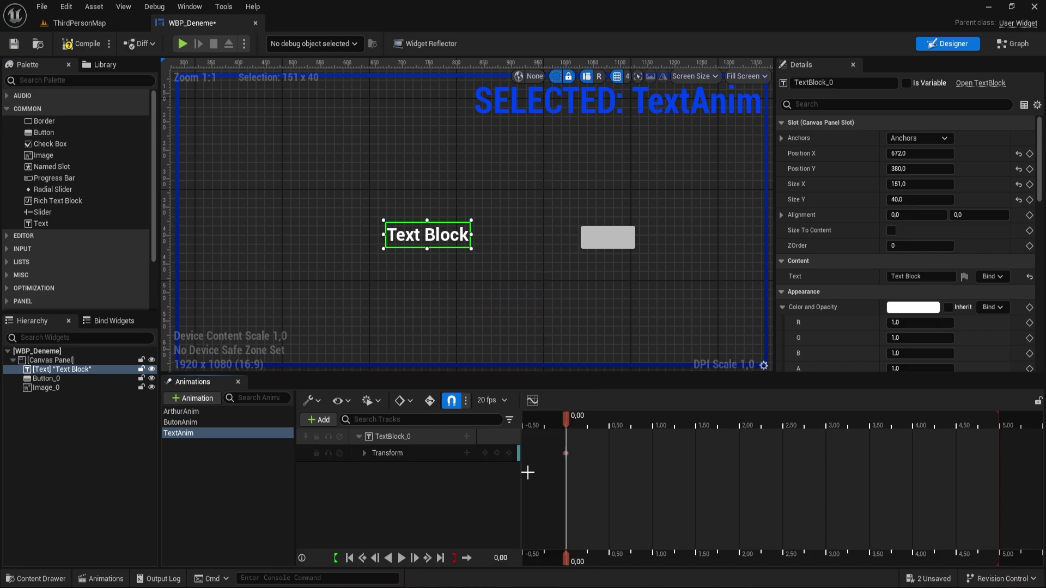
{"action": "left_click", "coordinate": [466, 437]}
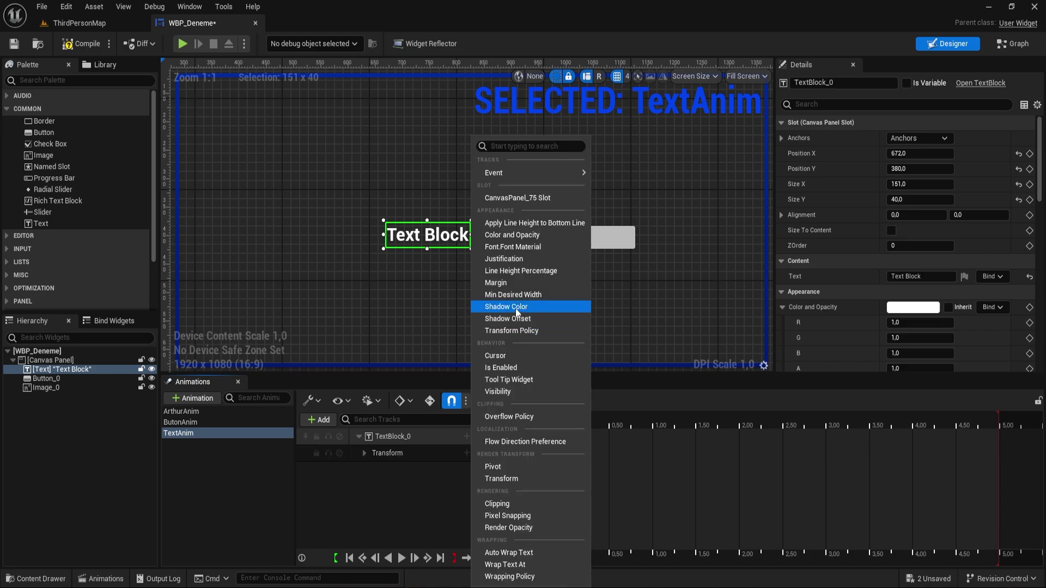
{"action": "left_click", "coordinate": [537, 240]}
- Key the text's alpha to 0 at 0.05 s, then preview the fade-in
{"action": "left_click", "coordinate": [576, 422]}
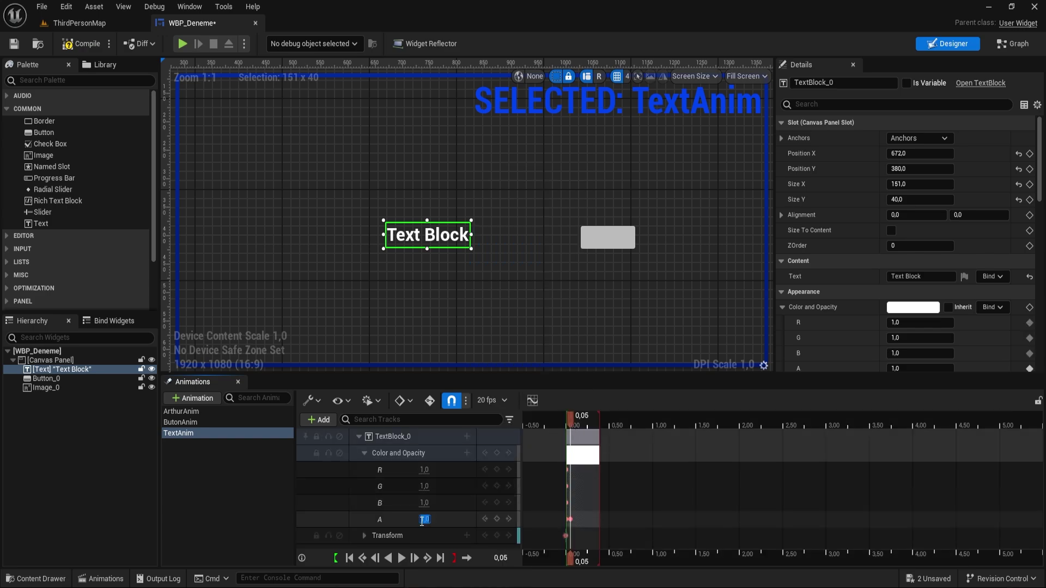
{"action": "type", "text": "0"}
{"action": "key", "text": "Return"}
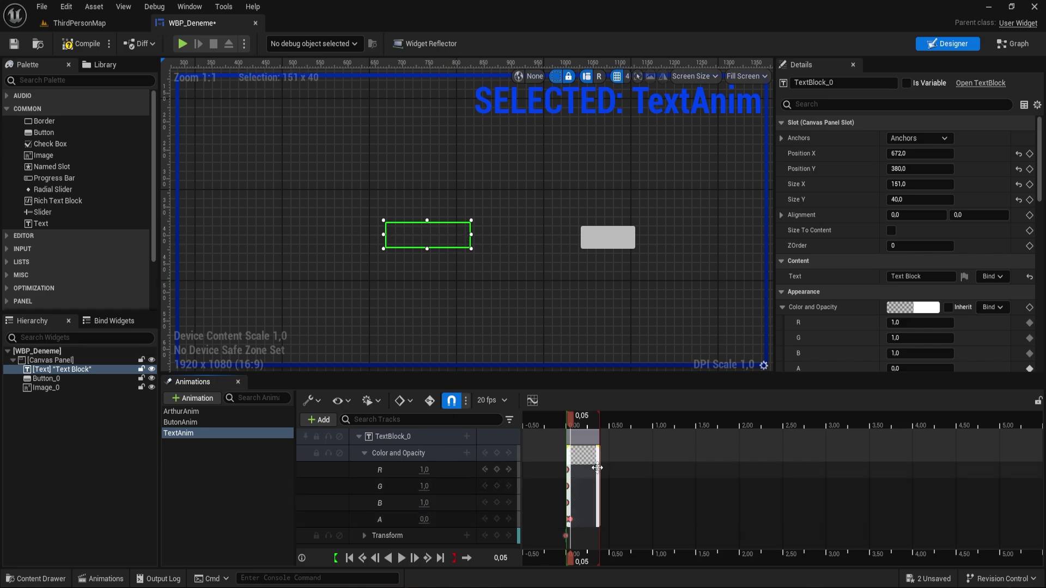
{"action": "left_click", "coordinate": [574, 418]}
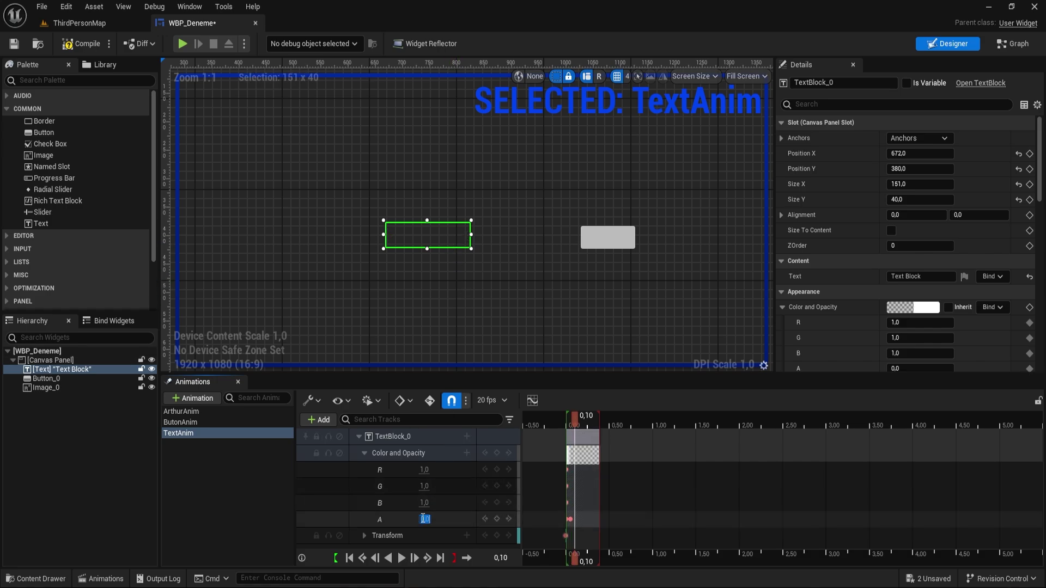
{"action": "scroll", "coordinate": [424, 519], "scroll_direction": "down", "scroll_amount": 1}
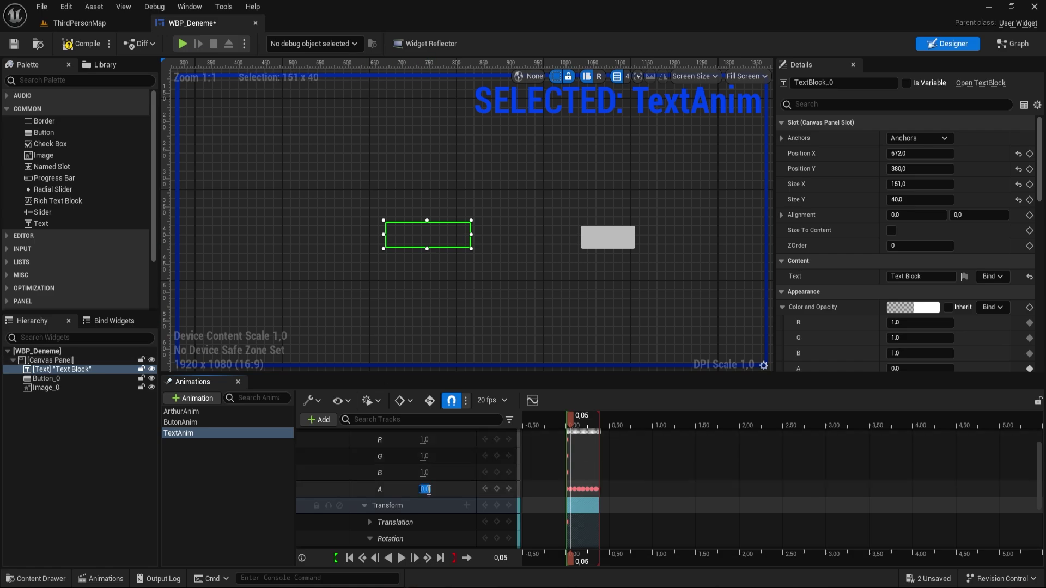
{"action": "left_click", "coordinate": [402, 558]}
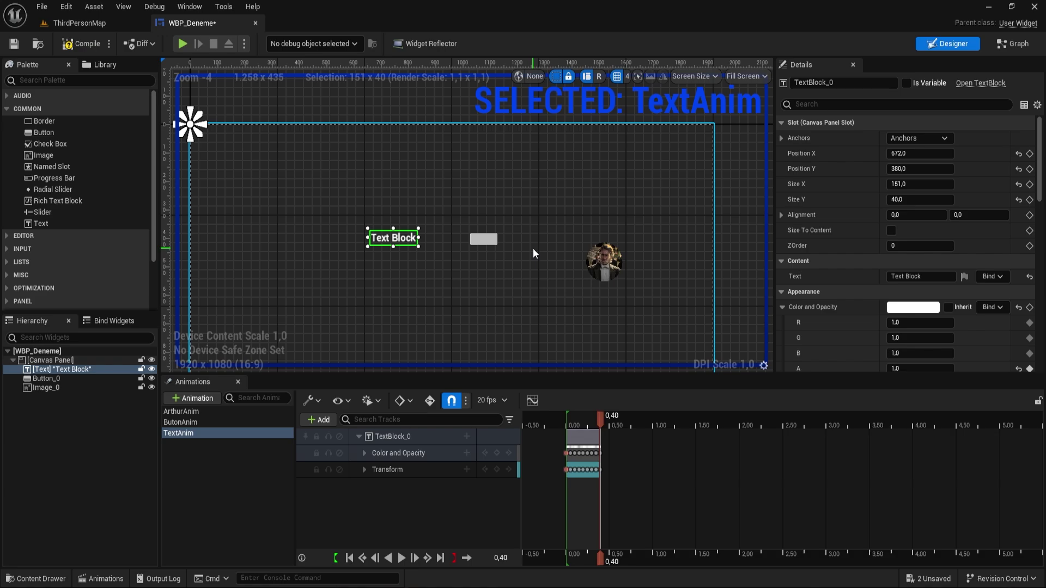
- Clear the Event Graph's default events and add a custom event driving a Play Animation node
{"action": "left_click", "coordinate": [1014, 44]}
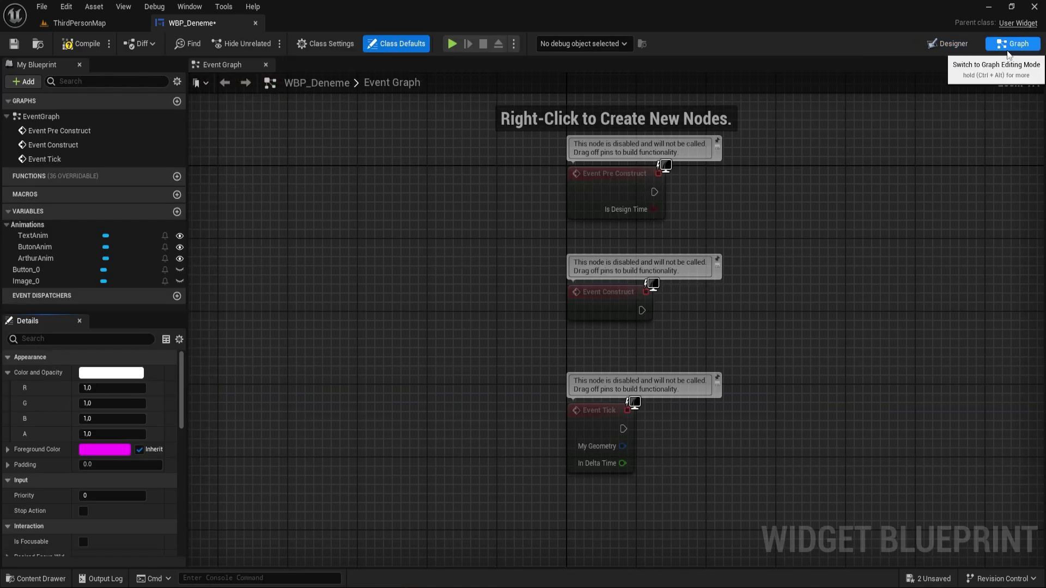
{"action": "key", "text": "ctrl+a"}
{"action": "key", "text": "Delete"}
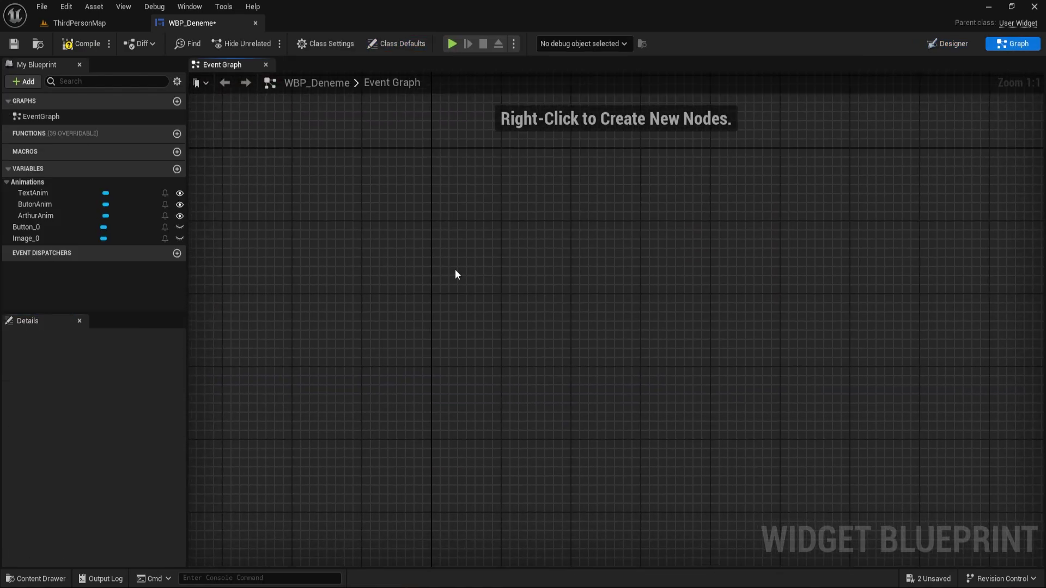
{"action": "right_click", "coordinate": [466, 328]}
{"action": "type", "text": "custom"}
{"action": "key", "text": "Return"}
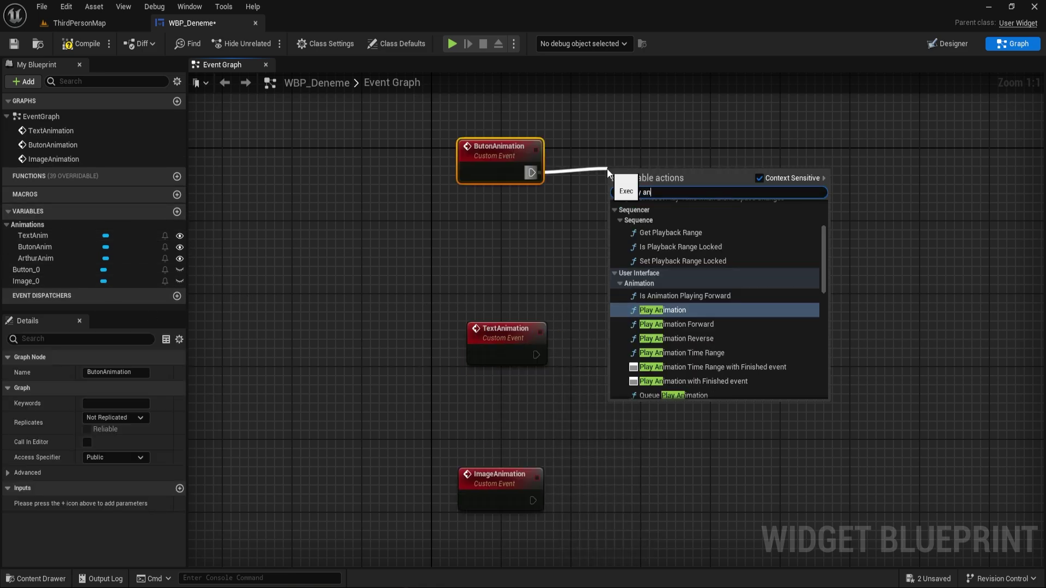
{"action": "key", "text": "Return"}
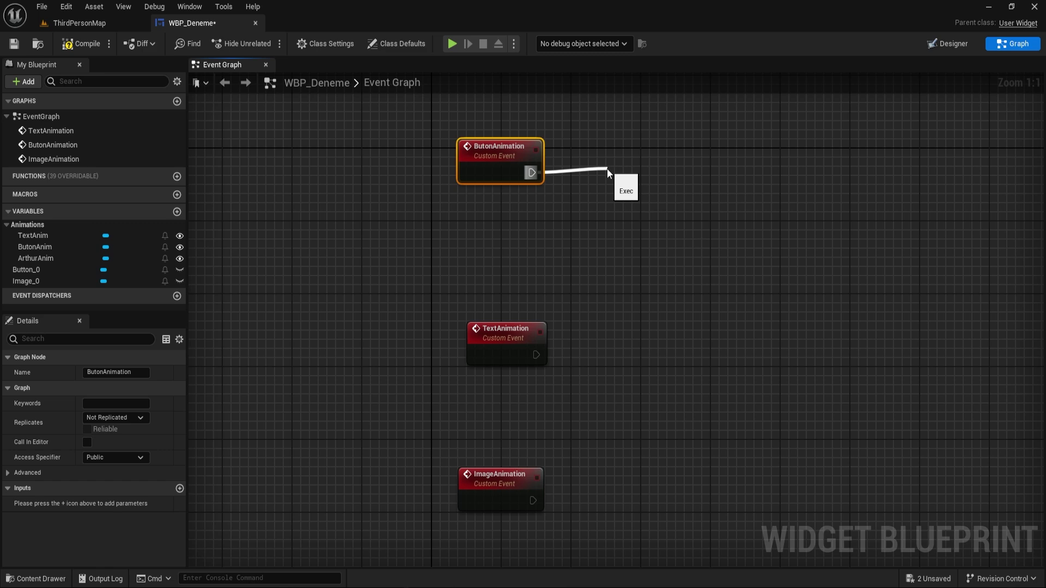
- Feed TextAnim and ArthurAnim getters into their Play Animation nodes and save the widget
{"action": "mouse_move", "coordinate": [459, 414]}
{"action": "left_mouse_down"}
{"action": "mouse_move", "coordinate": [546, 436]}
{"action": "mouse_move", "coordinate": [606, 426]}
{"action": "left_mouse_up"}
{"action": "left_click", "coordinate": [546, 443]}
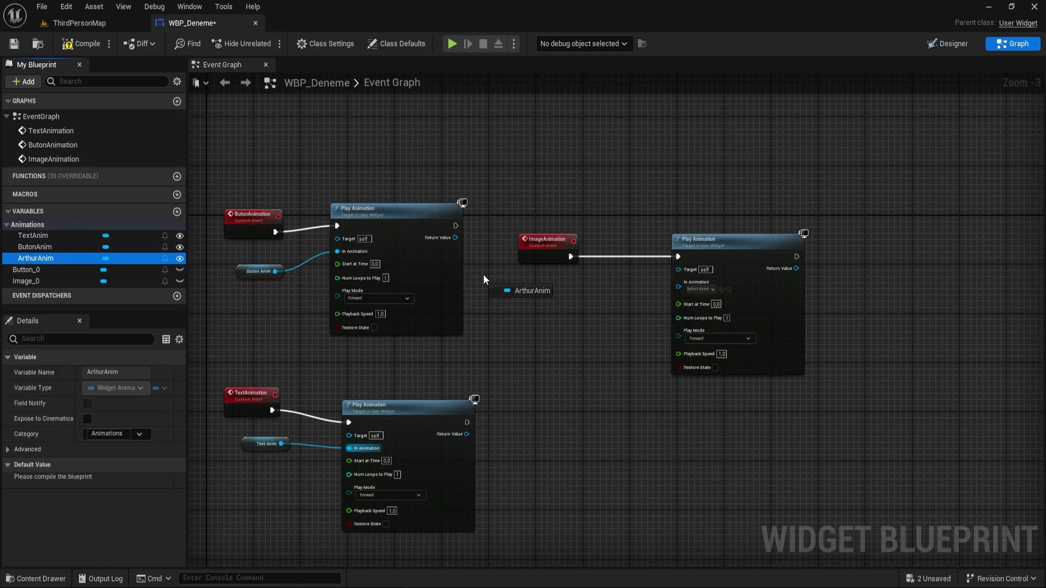
{"action": "left_click_drag", "start_coordinate": [504, 285], "coordinate": [636, 301], "text": "ctrl"}
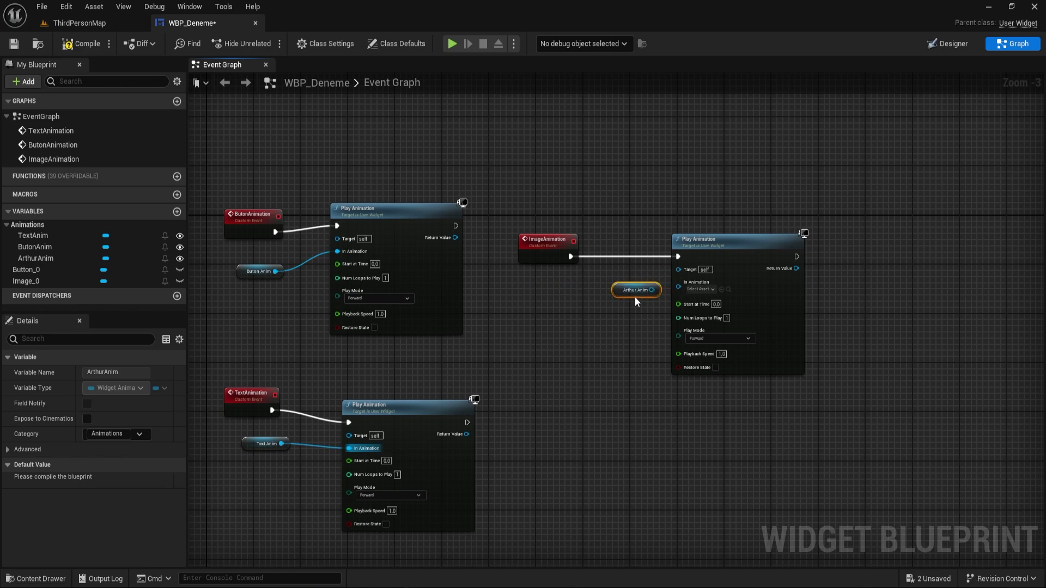
{"action": "left_click_drag", "start_coordinate": [555, 289], "coordinate": [695, 286]}
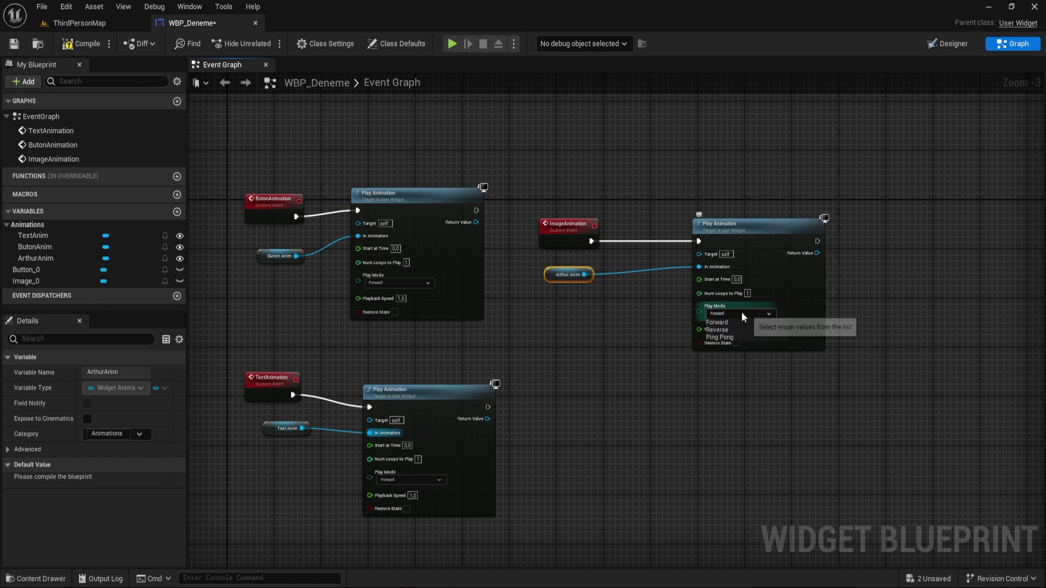
{"action": "key", "text": "ctrl+s"}
- Open BP_ThirdPersonCharacter from the ThirdPerson > Blueprints folder
{"action": "key", "text": "ctrl+space"}
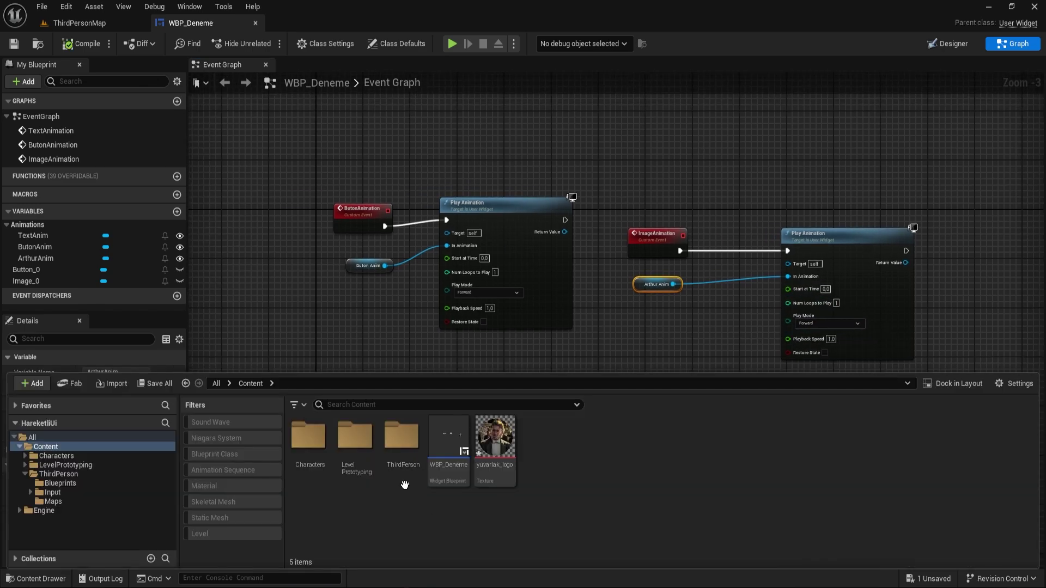
{"action": "double_click", "coordinate": [390, 447]}
{"action": "double_click", "coordinate": [308, 433]}
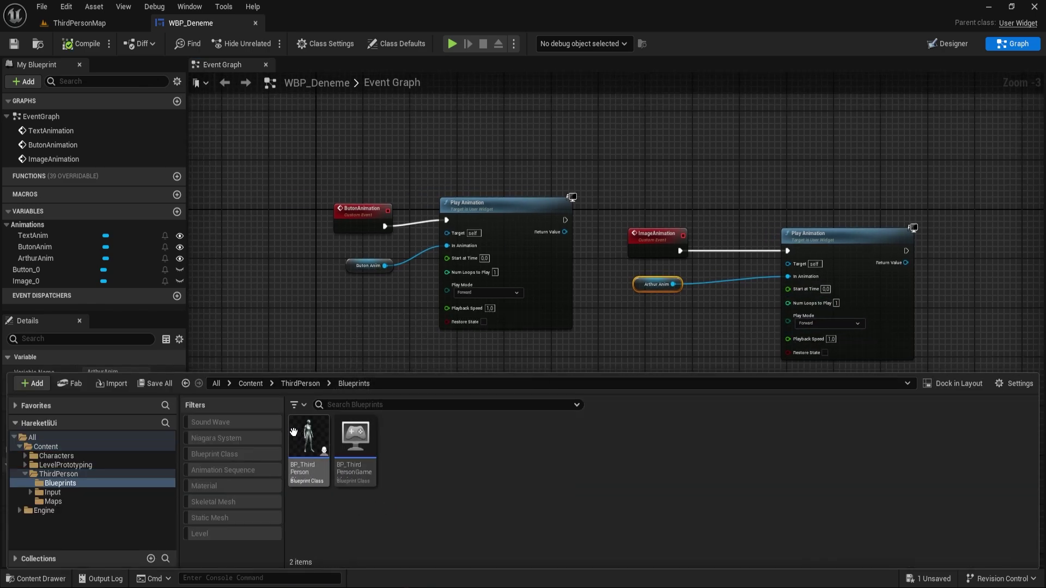
{"action": "double_click", "coordinate": [303, 431]}
- Add a Create Widget node of class WBP_Deneme after Add Mapping Context
{"action": "right_click_drag", "start_coordinate": [735, 329], "coordinate": [489, 321]}
{"action": "left_click_drag", "start_coordinate": [497, 275], "coordinate": [610, 272]}
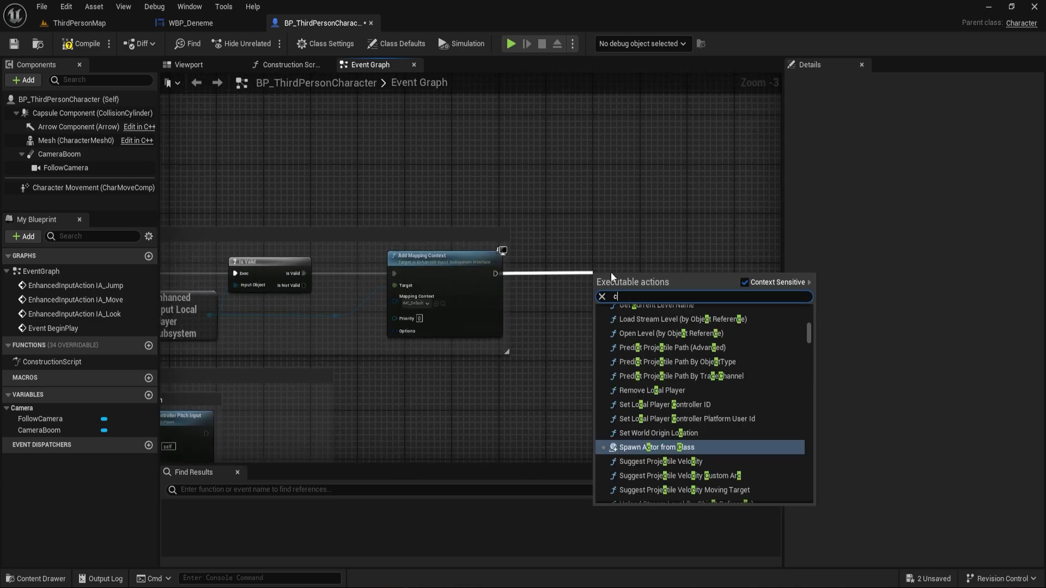
{"action": "type", "text": "construct"}
{"action": "key", "text": "Return"}
{"action": "left_click", "coordinate": [617, 298]}
{"action": "type", "text": "wbp"}
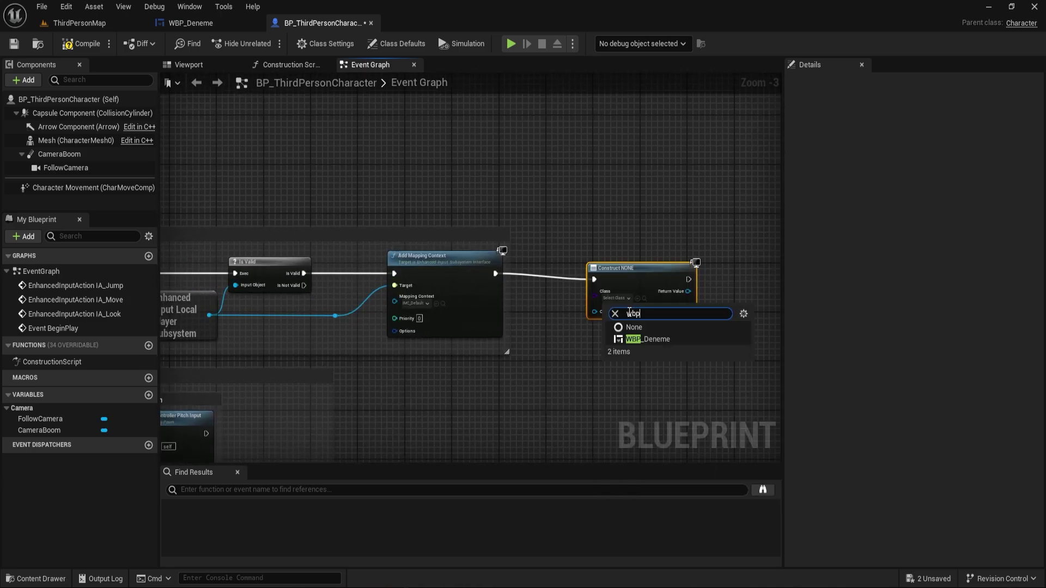
{"action": "left_click", "coordinate": [648, 339]}
{"action": "right_click_drag", "start_coordinate": [730, 288], "coordinate": [462, 300]}
- Promote the created widget to a WBP_DenemeREF variable and add it to the viewport
{"action": "left_click_drag", "start_coordinate": [423, 302], "coordinate": [551, 300]}
{"action": "left_click", "coordinate": [509, 368]}
{"action": "type", "text": "WBP_DenemeREF"}
{"action": "key", "text": "Return"}
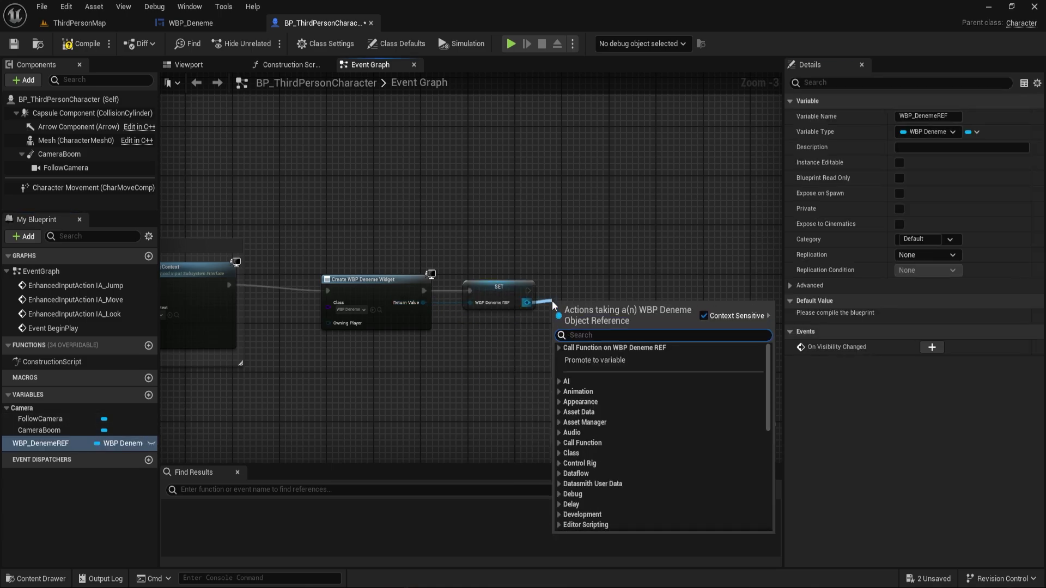
{"action": "type", "text": "add to view"}
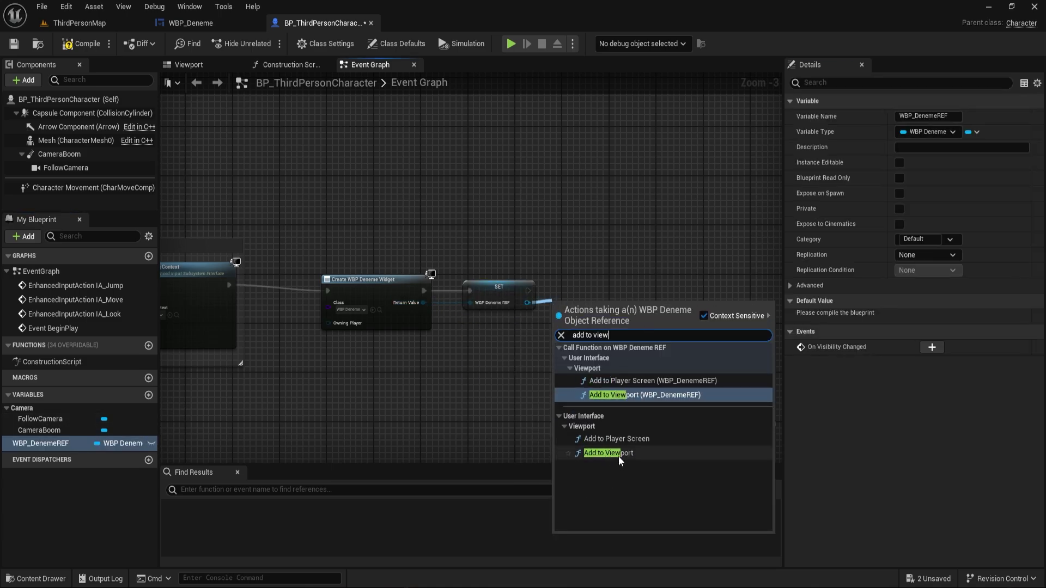
{"action": "left_click", "coordinate": [619, 456]}
- Add a Debug Key 1 event calling Text Animation on WBP_DenemeREF
{"action": "right_click_drag", "start_coordinate": [524, 301], "coordinate": [490, 227]}
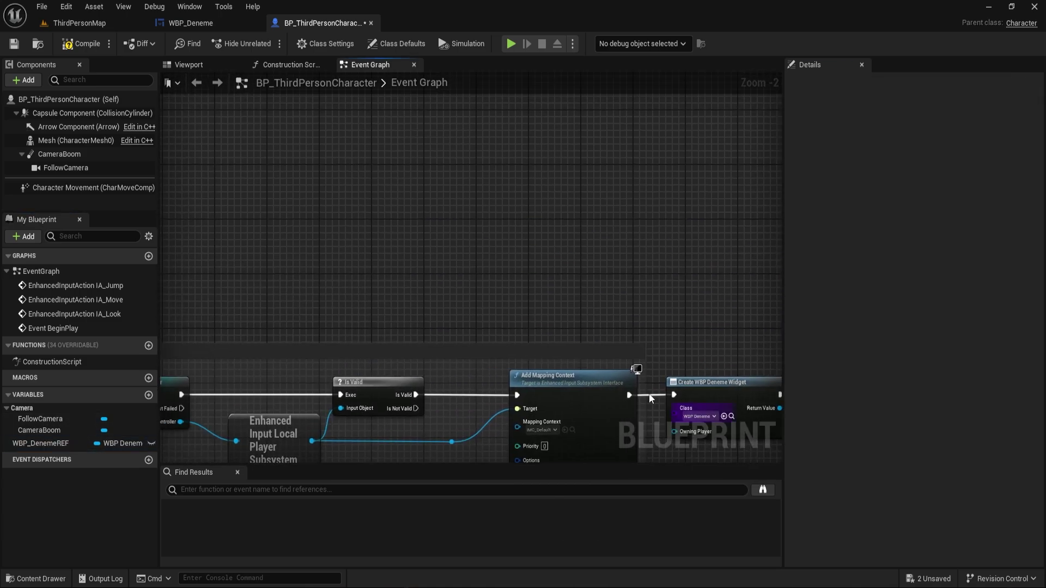
{"action": "right_click", "coordinate": [459, 214]}
{"action": "type", "text": "debug key 1"}
{"action": "left_click", "coordinate": [523, 285]}
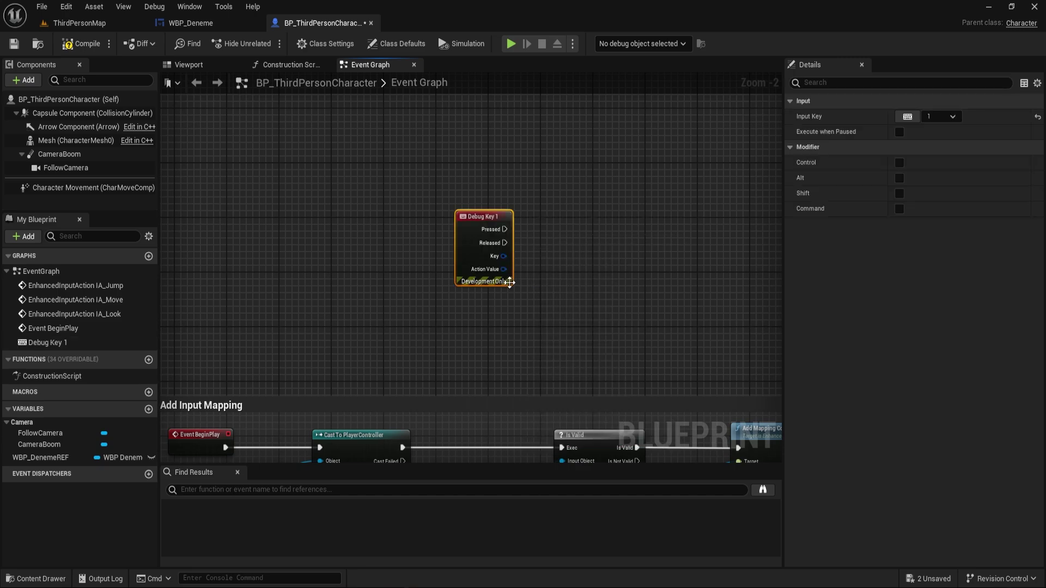
{"action": "mouse_move", "coordinate": [40, 458]}
{"action": "left_mouse_down"}
{"action": "mouse_move", "coordinate": [429, 225]}
{"action": "mouse_move", "coordinate": [479, 247]}
{"action": "mouse_move", "coordinate": [507, 278]}
{"action": "left_mouse_up"}
{"action": "type", "text": "text anim"}
{"action": "key", "text": "Return"}
- Switch to ThirdPersonMap and start Play-In-Editor
{"action": "left_click", "coordinate": [184, 23]}
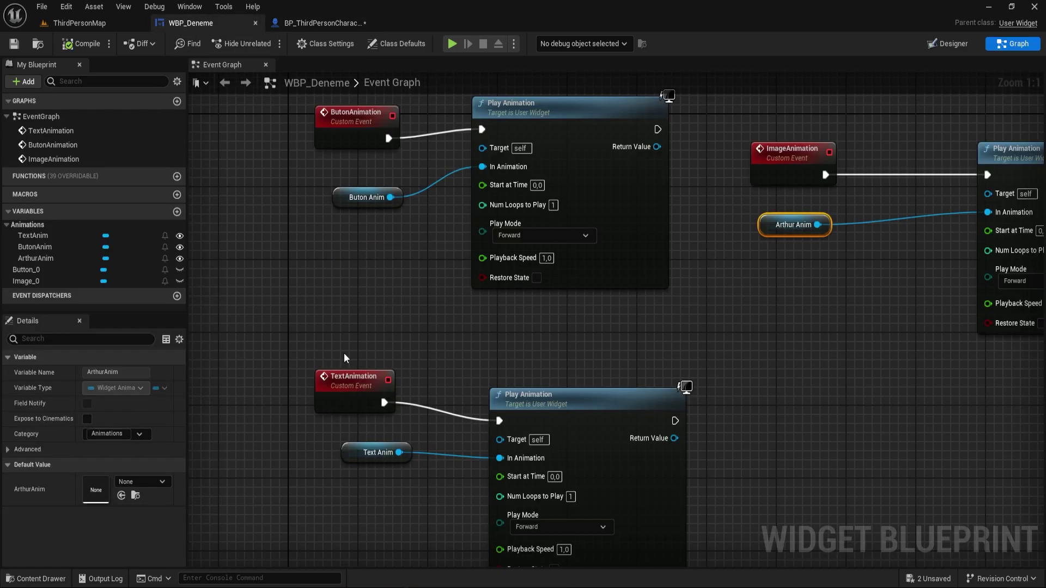
{"action": "left_click", "coordinate": [321, 23]}
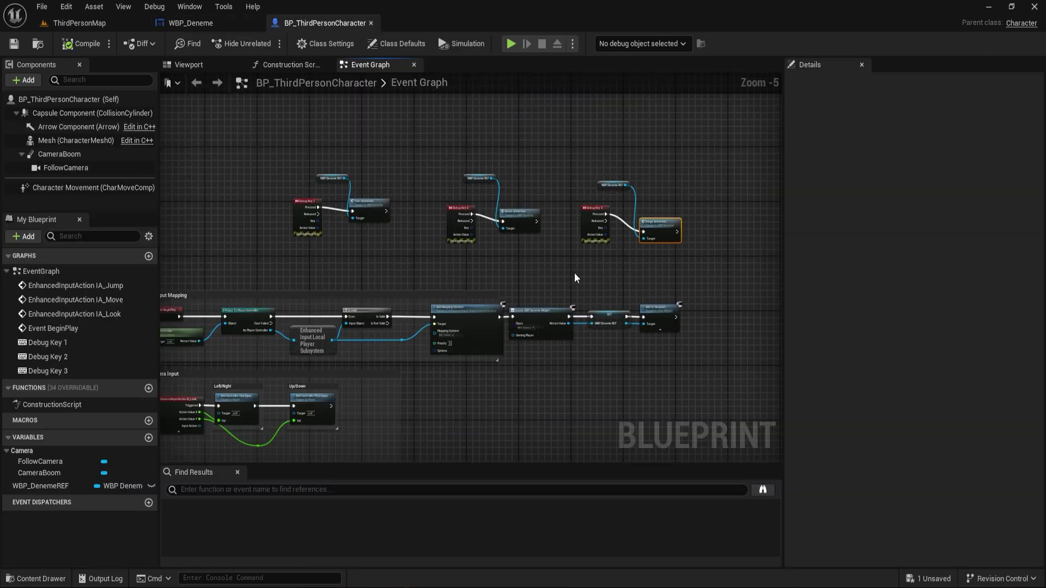
{"action": "scroll", "coordinate": [557, 257], "scroll_direction": "down", "scroll_amount": 2}
{"action": "scroll", "coordinate": [498, 302], "scroll_direction": "up", "scroll_amount": 2}
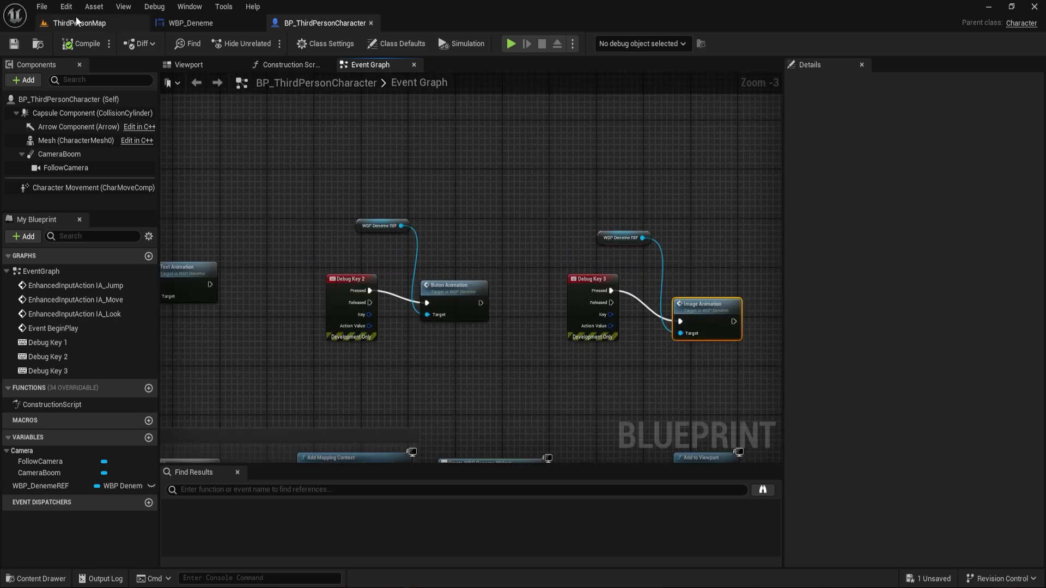
{"action": "left_click", "coordinate": [77, 22]}
{"action": "left_click", "coordinate": [269, 43]}
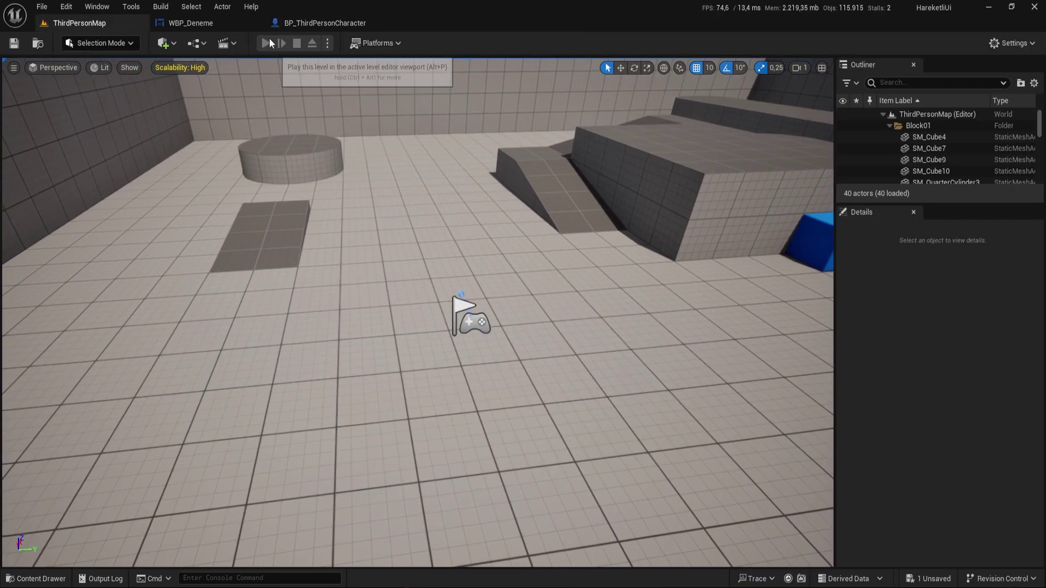
- Walk the character forward and left toward the blue cube while the widget animations play
{"action": "key", "text": "w"}
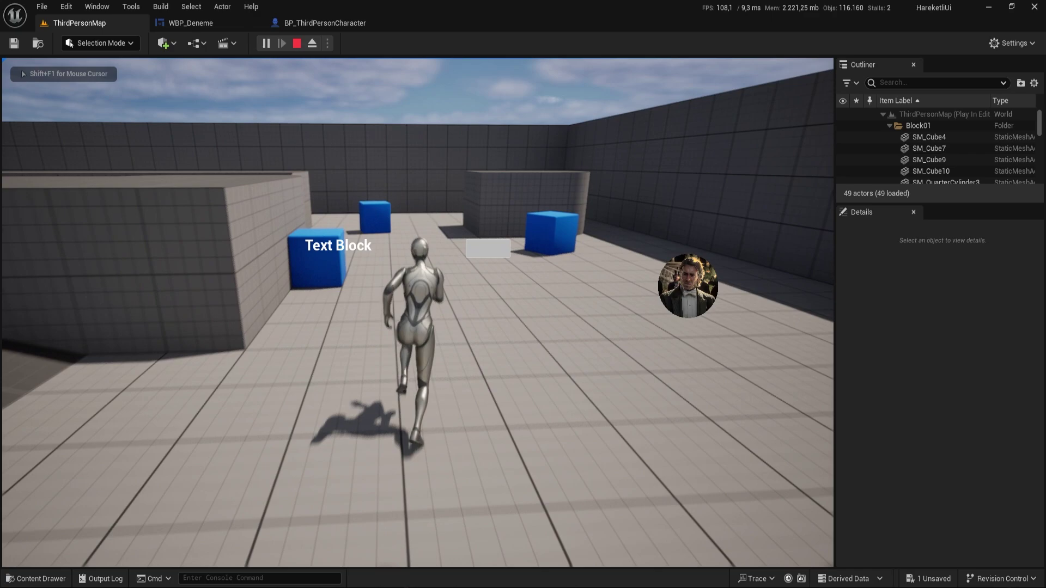
{"action": "key", "text": "a"}
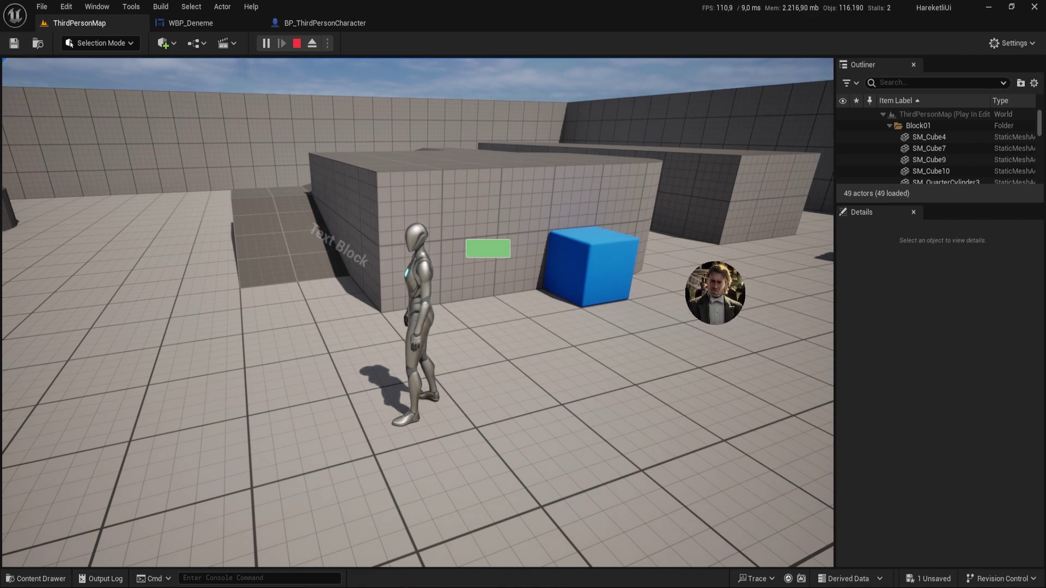
- Stop the play session and return to WBP_Deneme's Designer with its empty Canvas Panel
{"action": "key", "text": "Escape"}
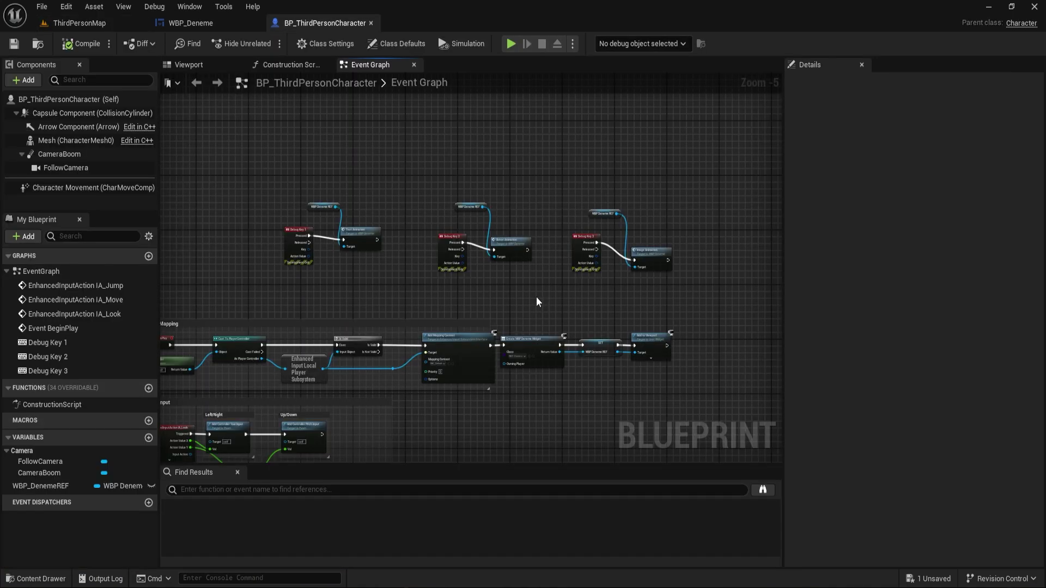
{"action": "left_click", "coordinate": [191, 23]}
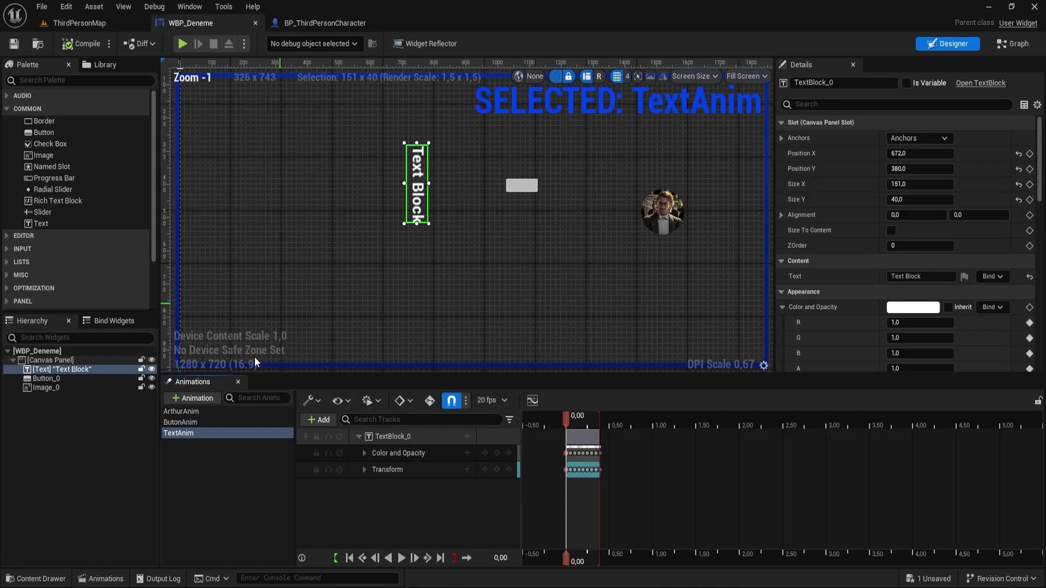
{"action": "key", "text": "shift+F4"}
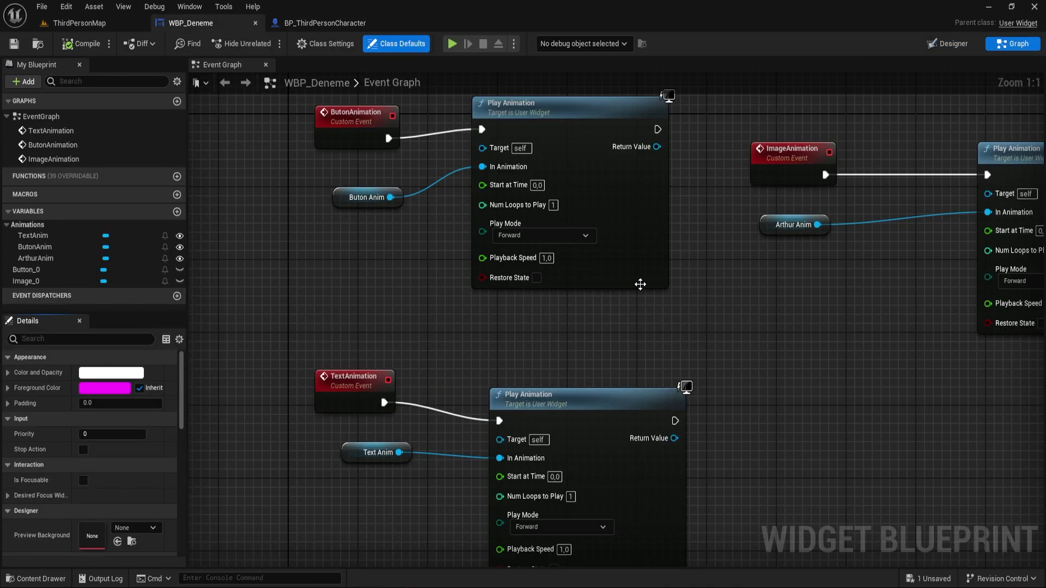
{"action": "left_click", "coordinate": [302, 25]}
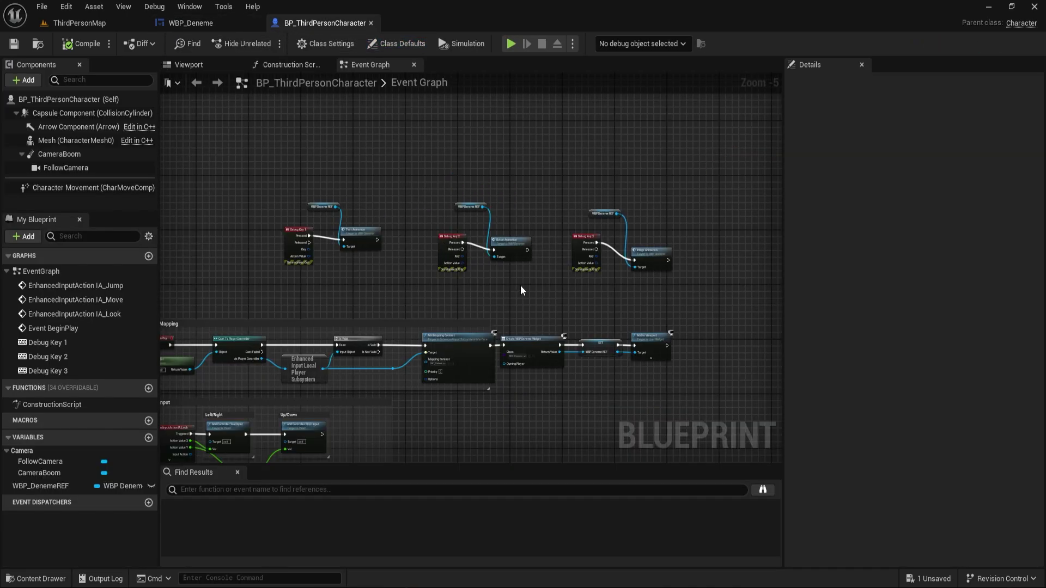
{"action": "right_click_drag", "start_coordinate": [521, 290], "coordinate": [420, 345]}
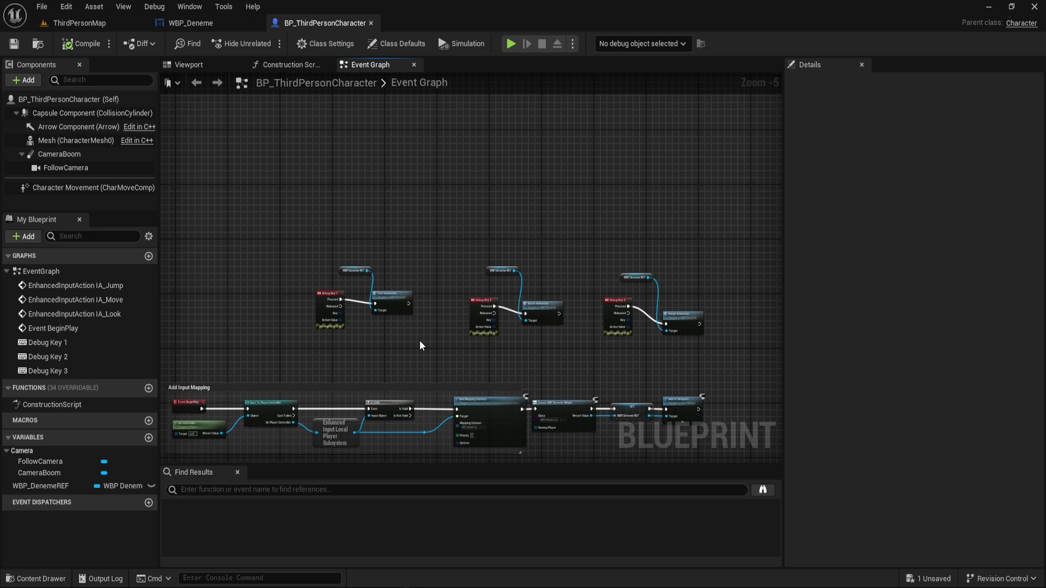
{"action": "key", "text": "ctrl+Tab"}
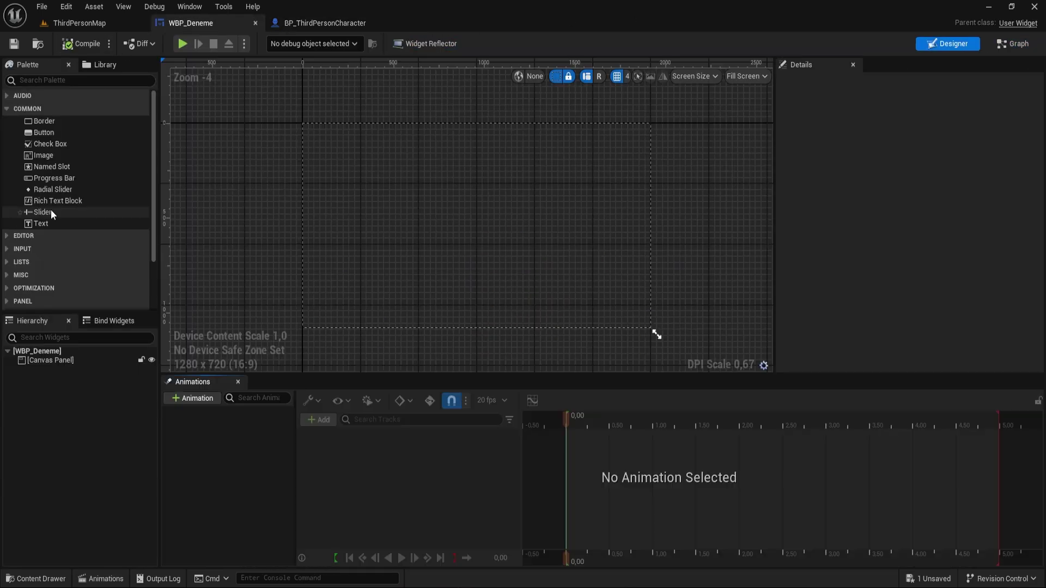
- Place a Text widget on the canvas and set its text to GAME OVER
{"action": "left_click_drag", "start_coordinate": [51, 222], "coordinate": [459, 206]}
{"action": "scroll", "coordinate": [477, 211], "scroll_direction": "up", "scroll_amount": 2}
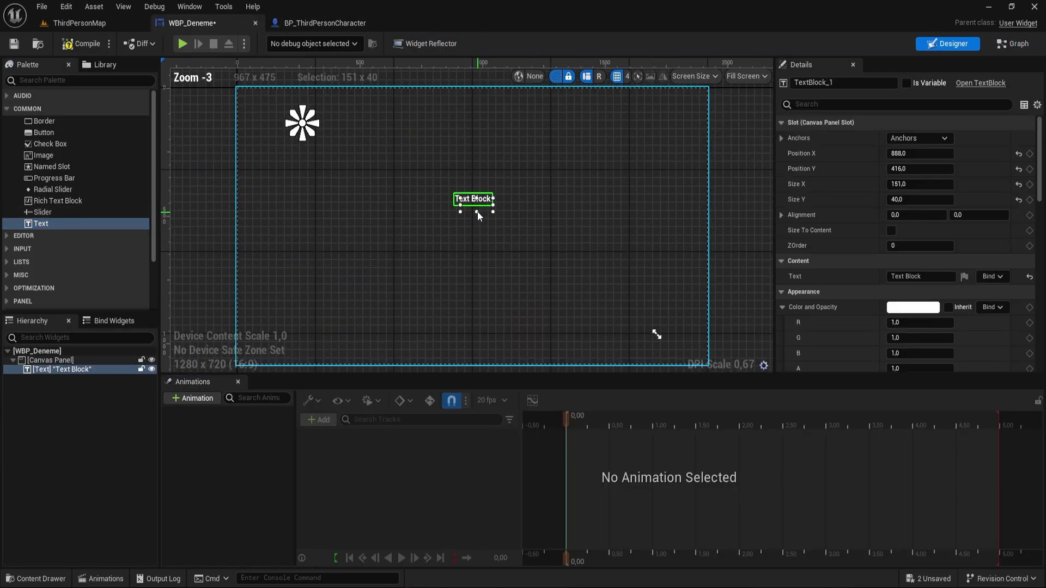
{"action": "left_click", "coordinate": [920, 277]}
{"action": "type", "text": "GAME OVER"}
{"action": "key", "text": "Return"}
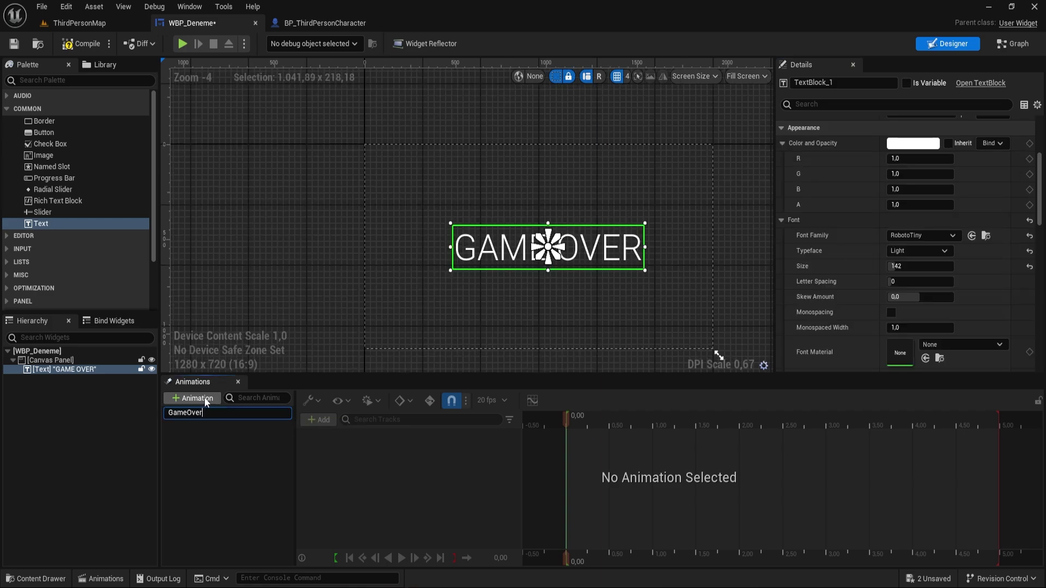
- Add a GameOverAnim animation with a Color and Opacity track on the text
{"action": "type", "text": "Anim"}
{"action": "key", "text": "Return"}
{"action": "left_click", "coordinate": [467, 436]}
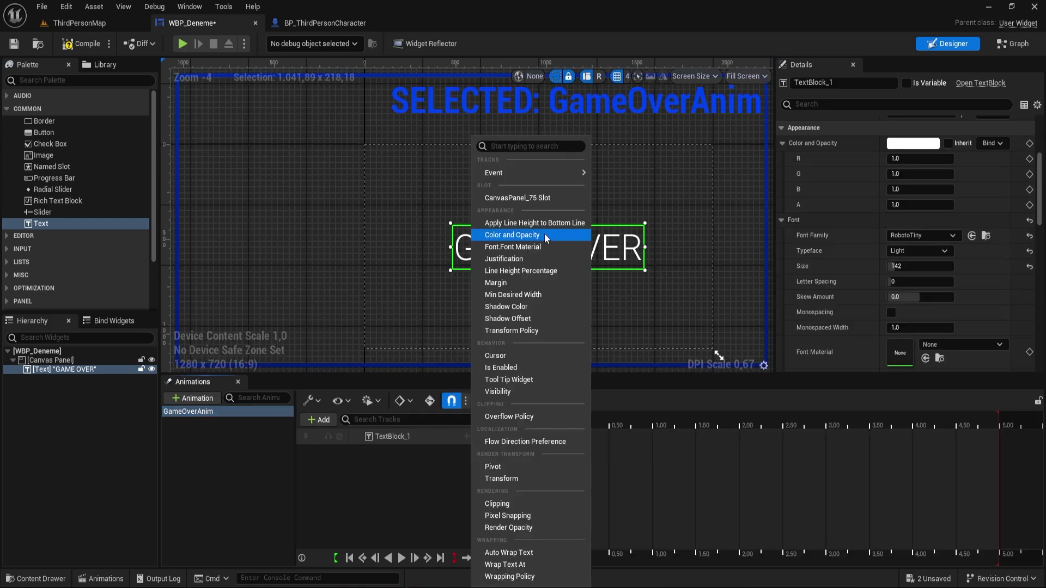
{"action": "left_click", "coordinate": [545, 235]}
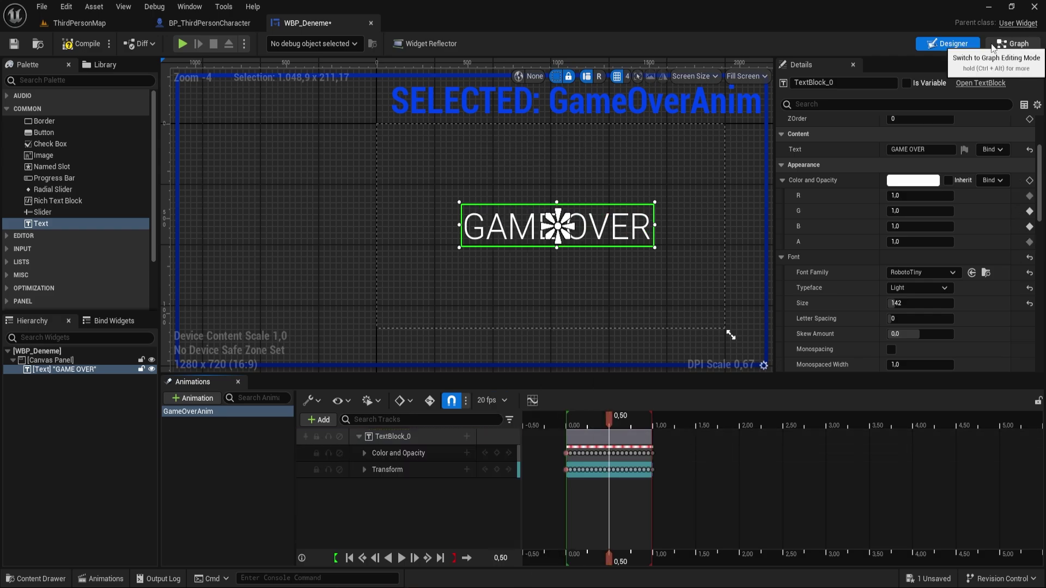
- Create a new Actor Blueprint class named BP_Death
{"action": "left_click", "coordinate": [993, 48]}
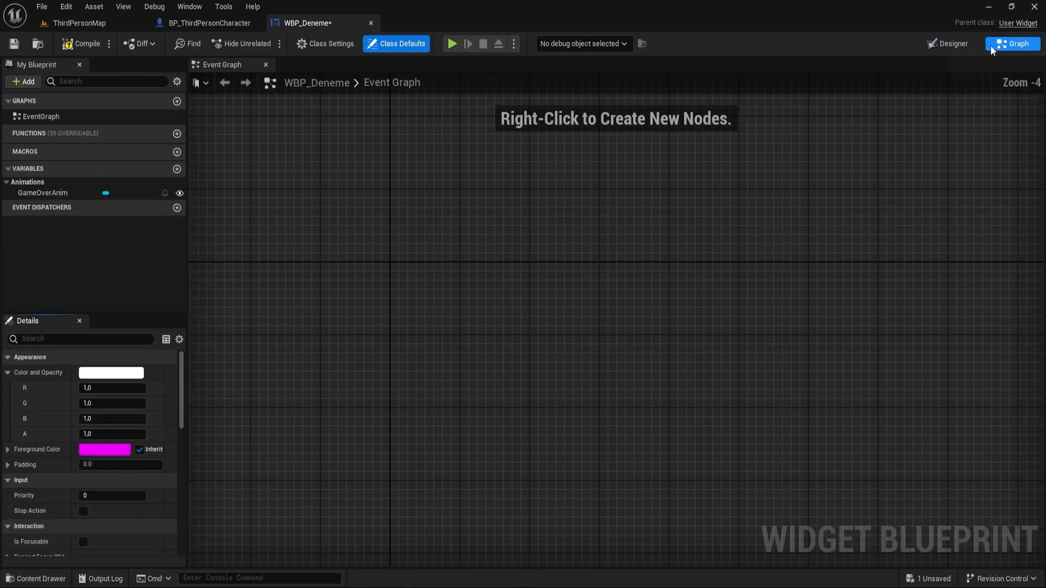
{"action": "right_click", "coordinate": [547, 328]}
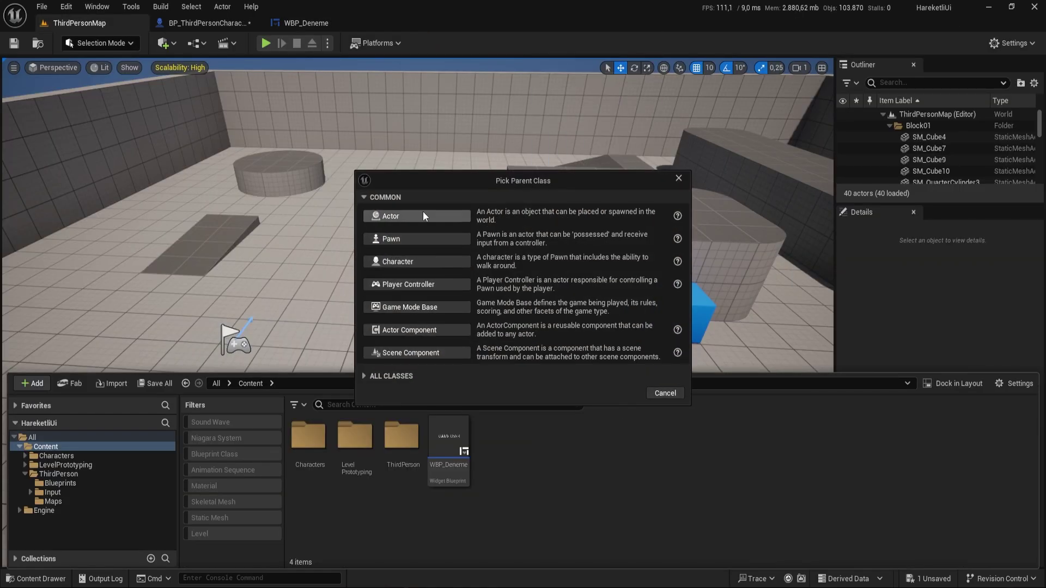
{"action": "left_click", "coordinate": [419, 216]}
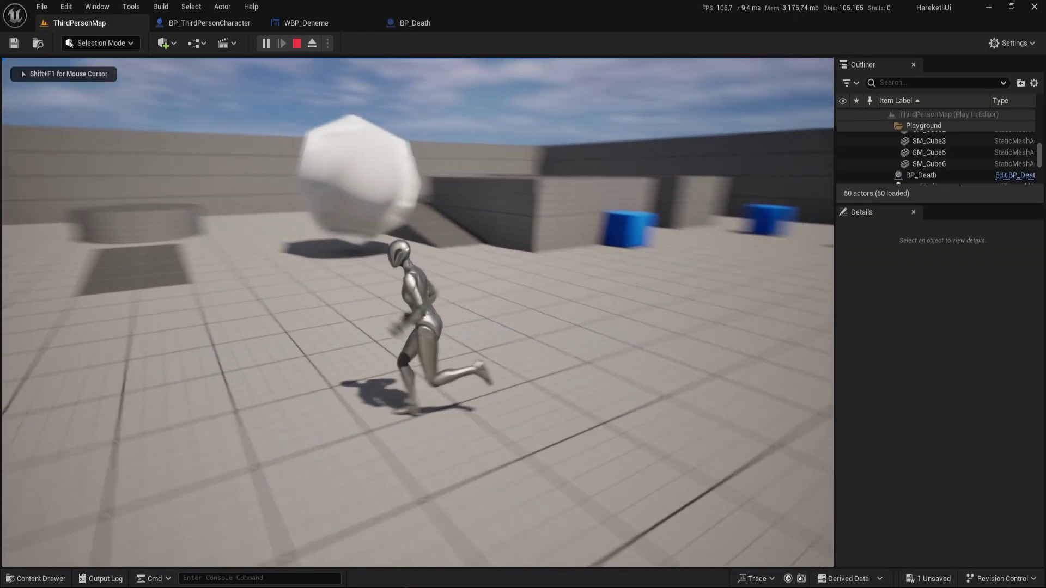
- Run the character into the BP_Death sphere, see GAME OVER, then move after respawning
{"action": "key", "text": "w"}
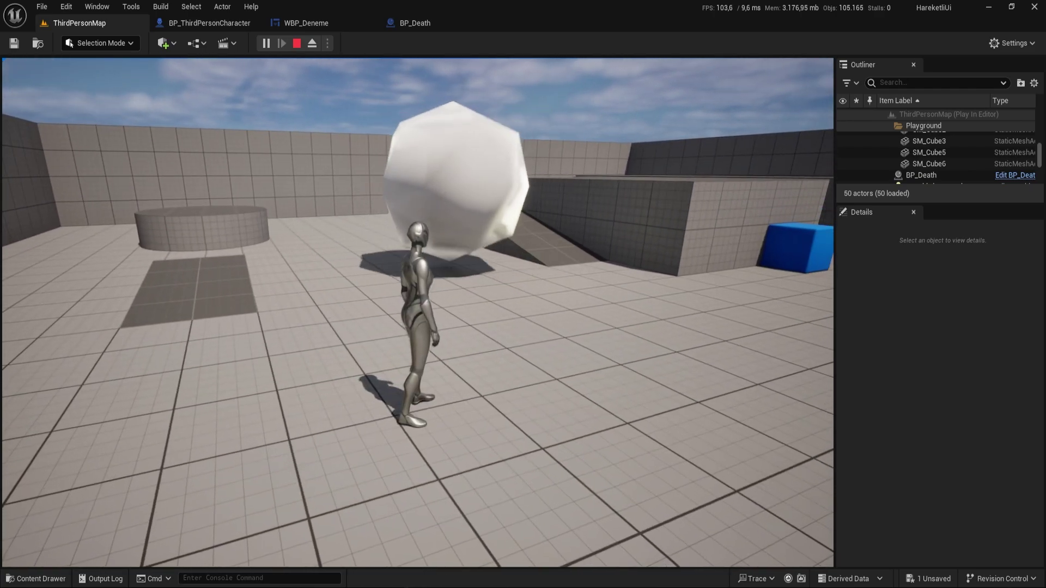
{"action": "key", "text": "w"}
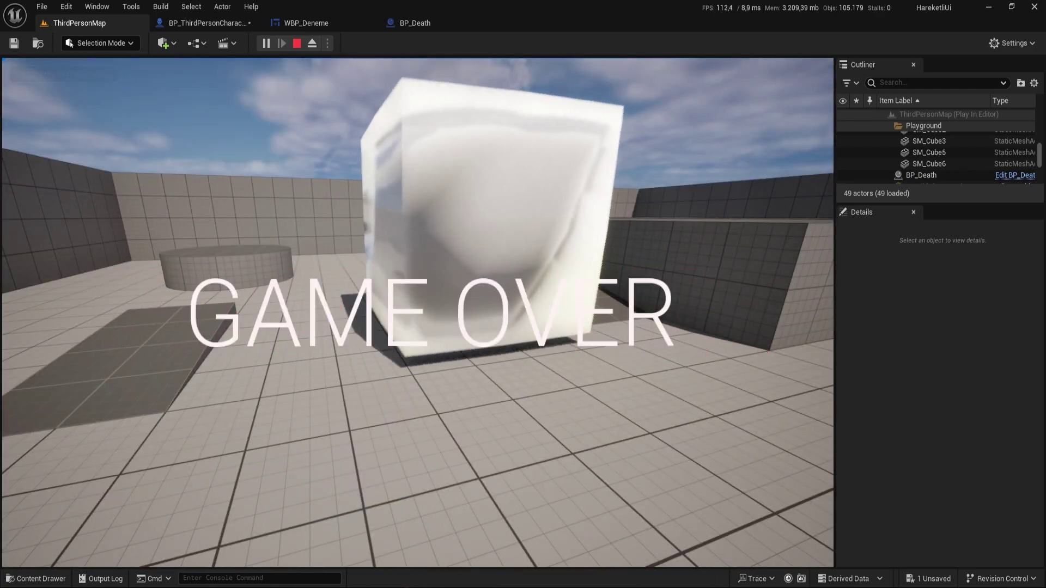
{"action": "key", "text": "w"}
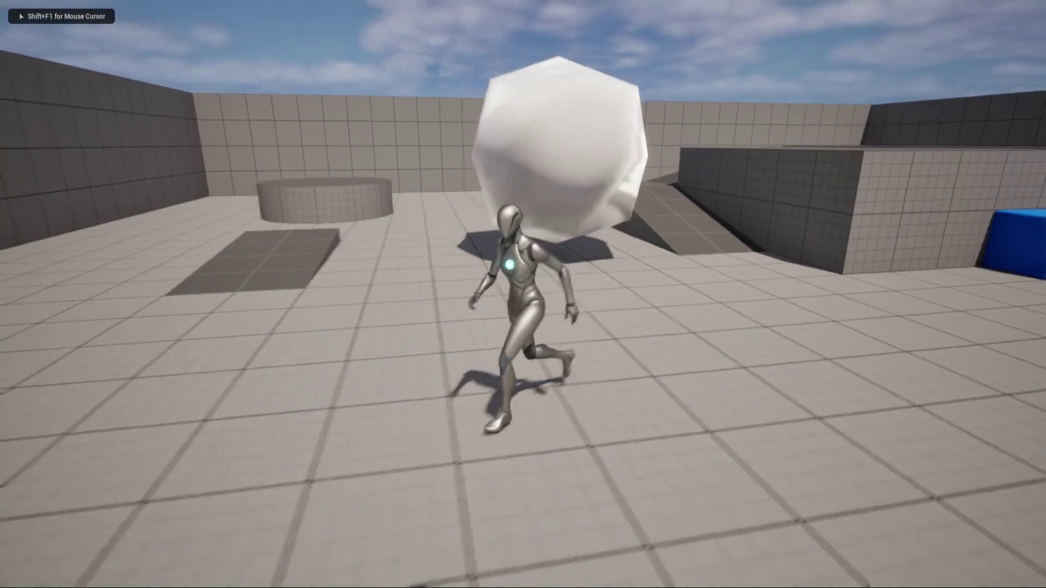